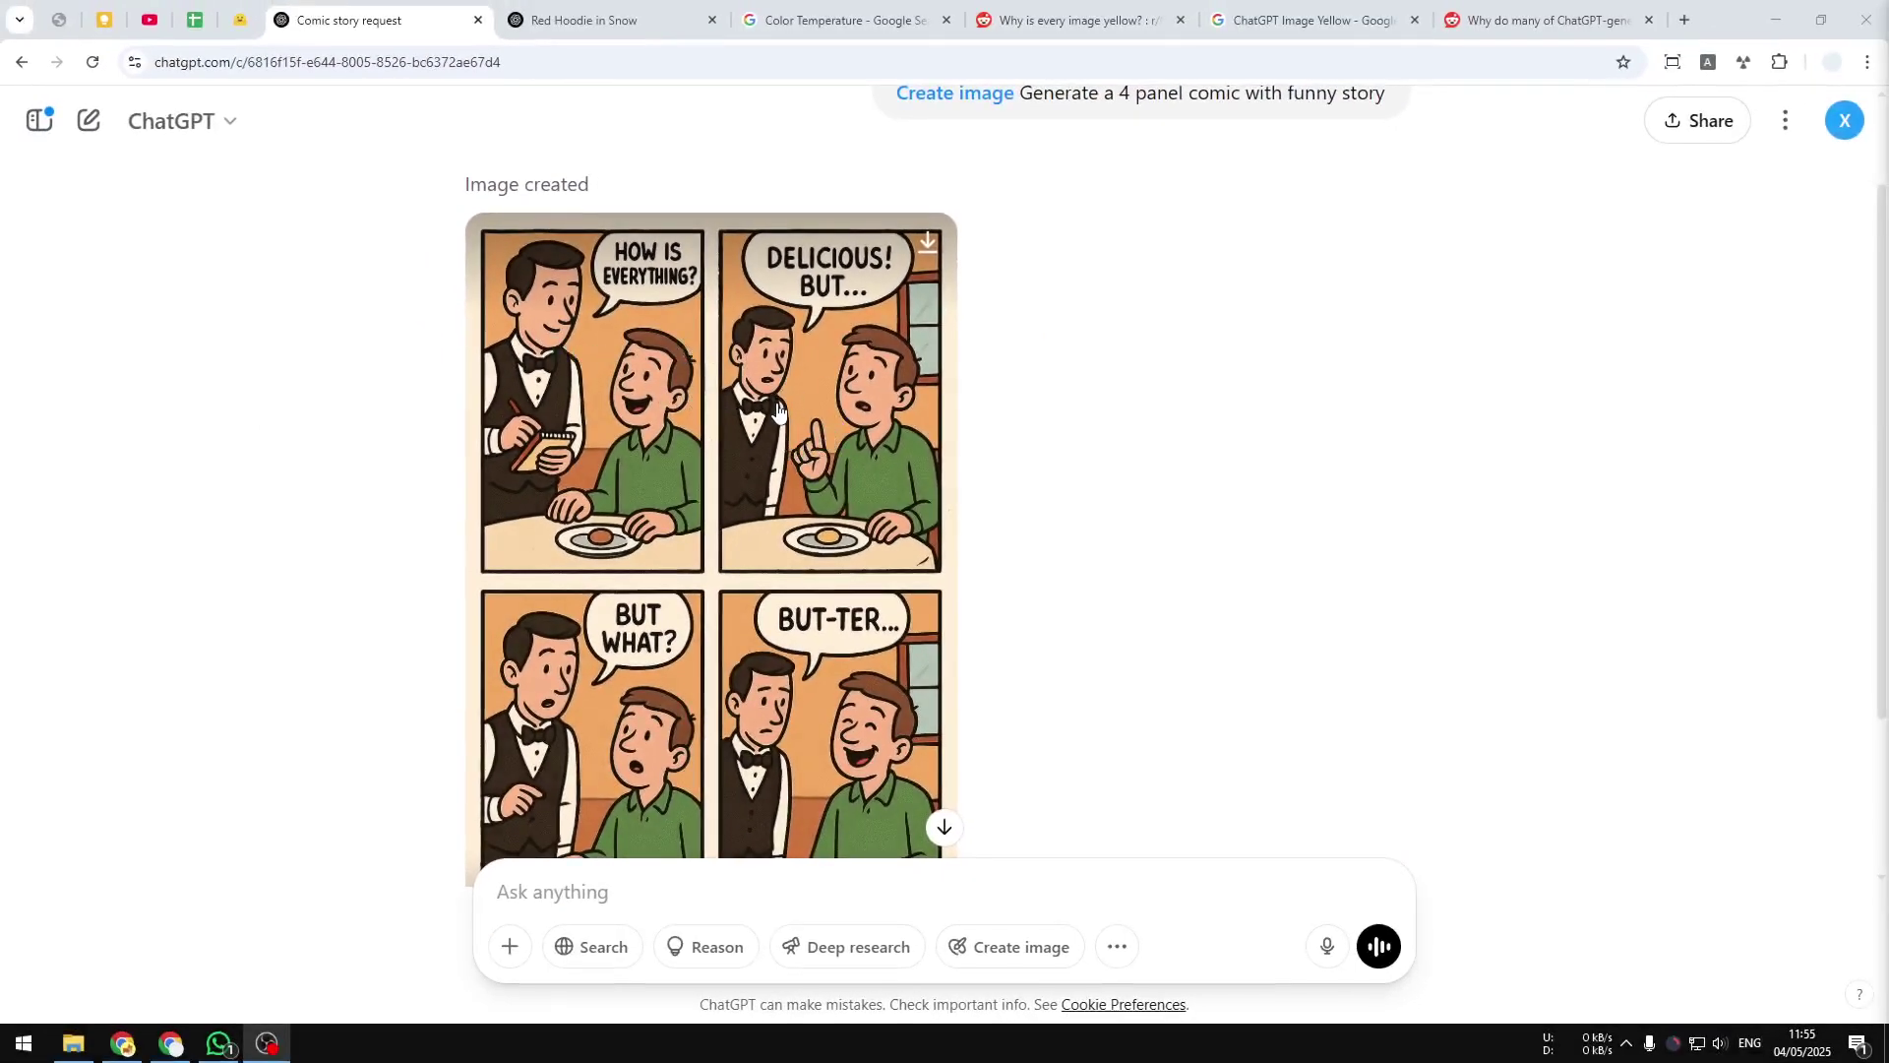
Scroll the comic chat, then switch to the Red Hoodie in Snow chat
scroll(777, 415, down, 1)
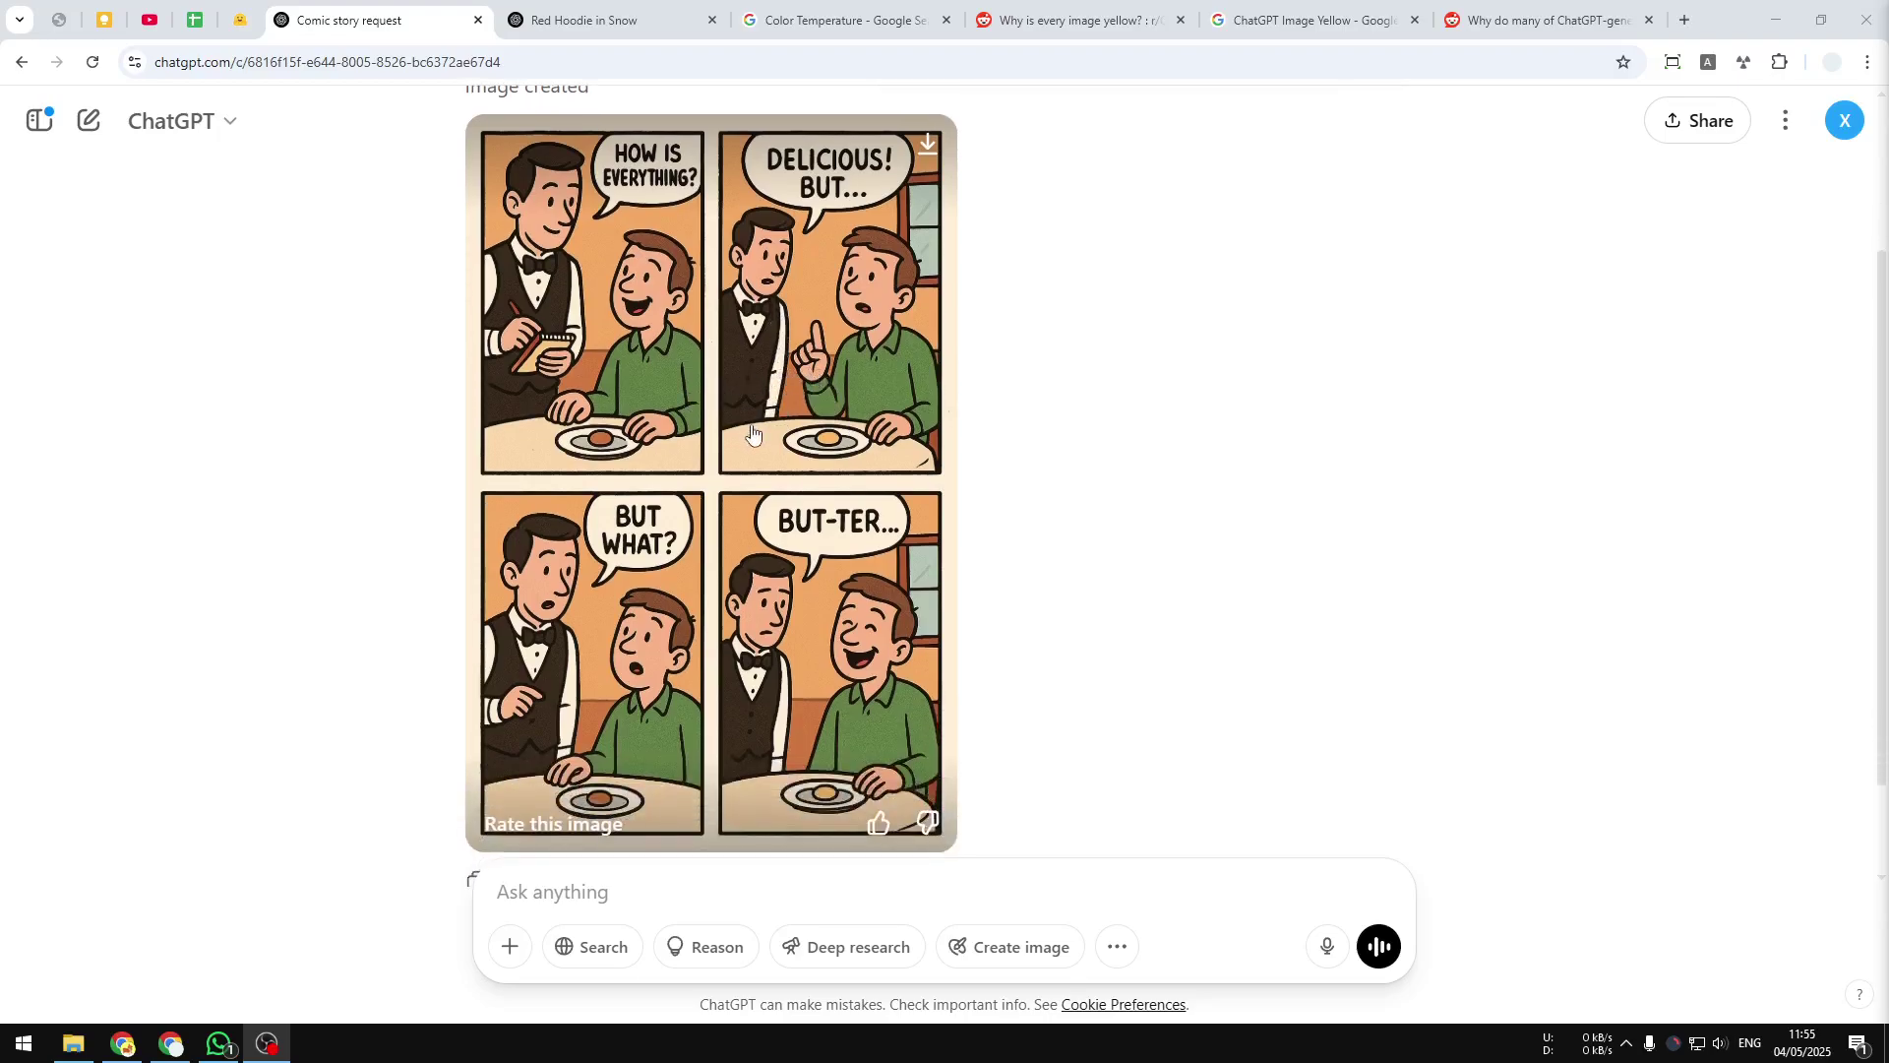
key(ctrl+Tab)
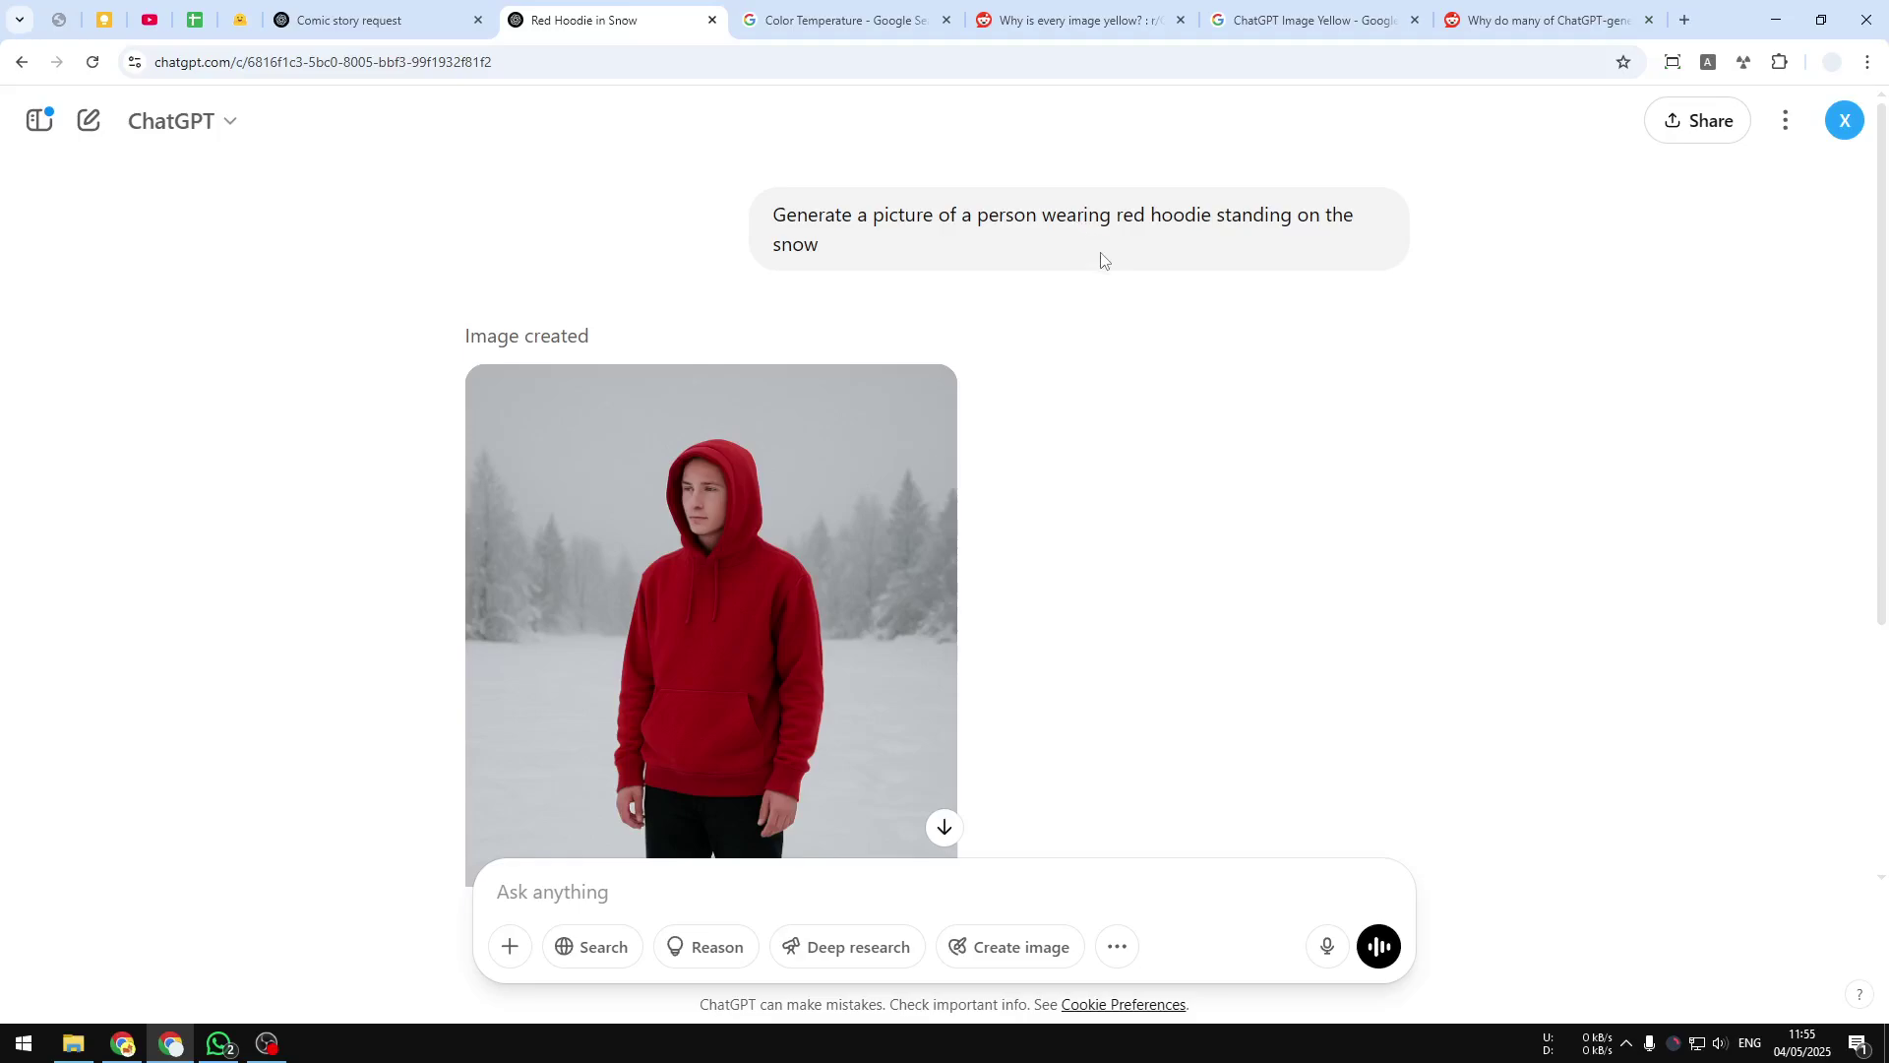
scroll(1053, 502, down, 2)
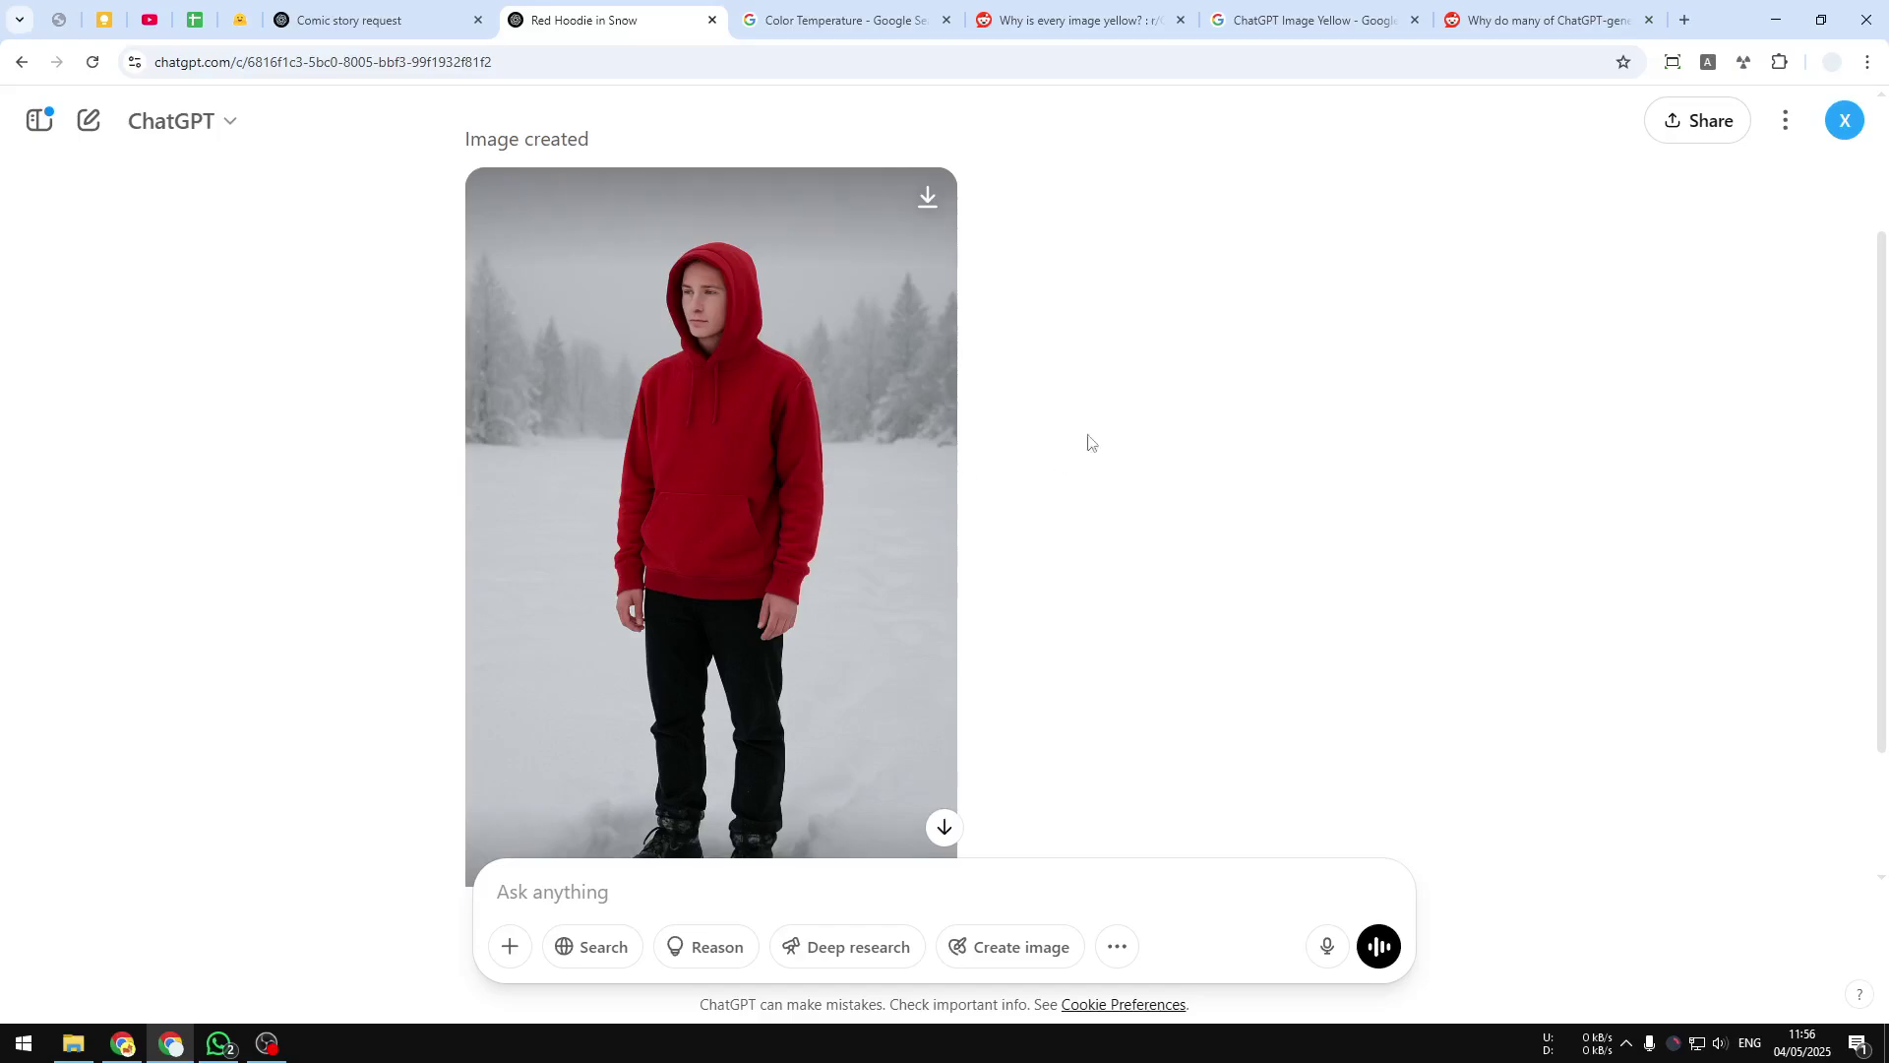
Read the Reddit yellow-image post, highlighting its no-sepia, Natural colors and 'will not produce a yellow image' lines
click(1087, 2)
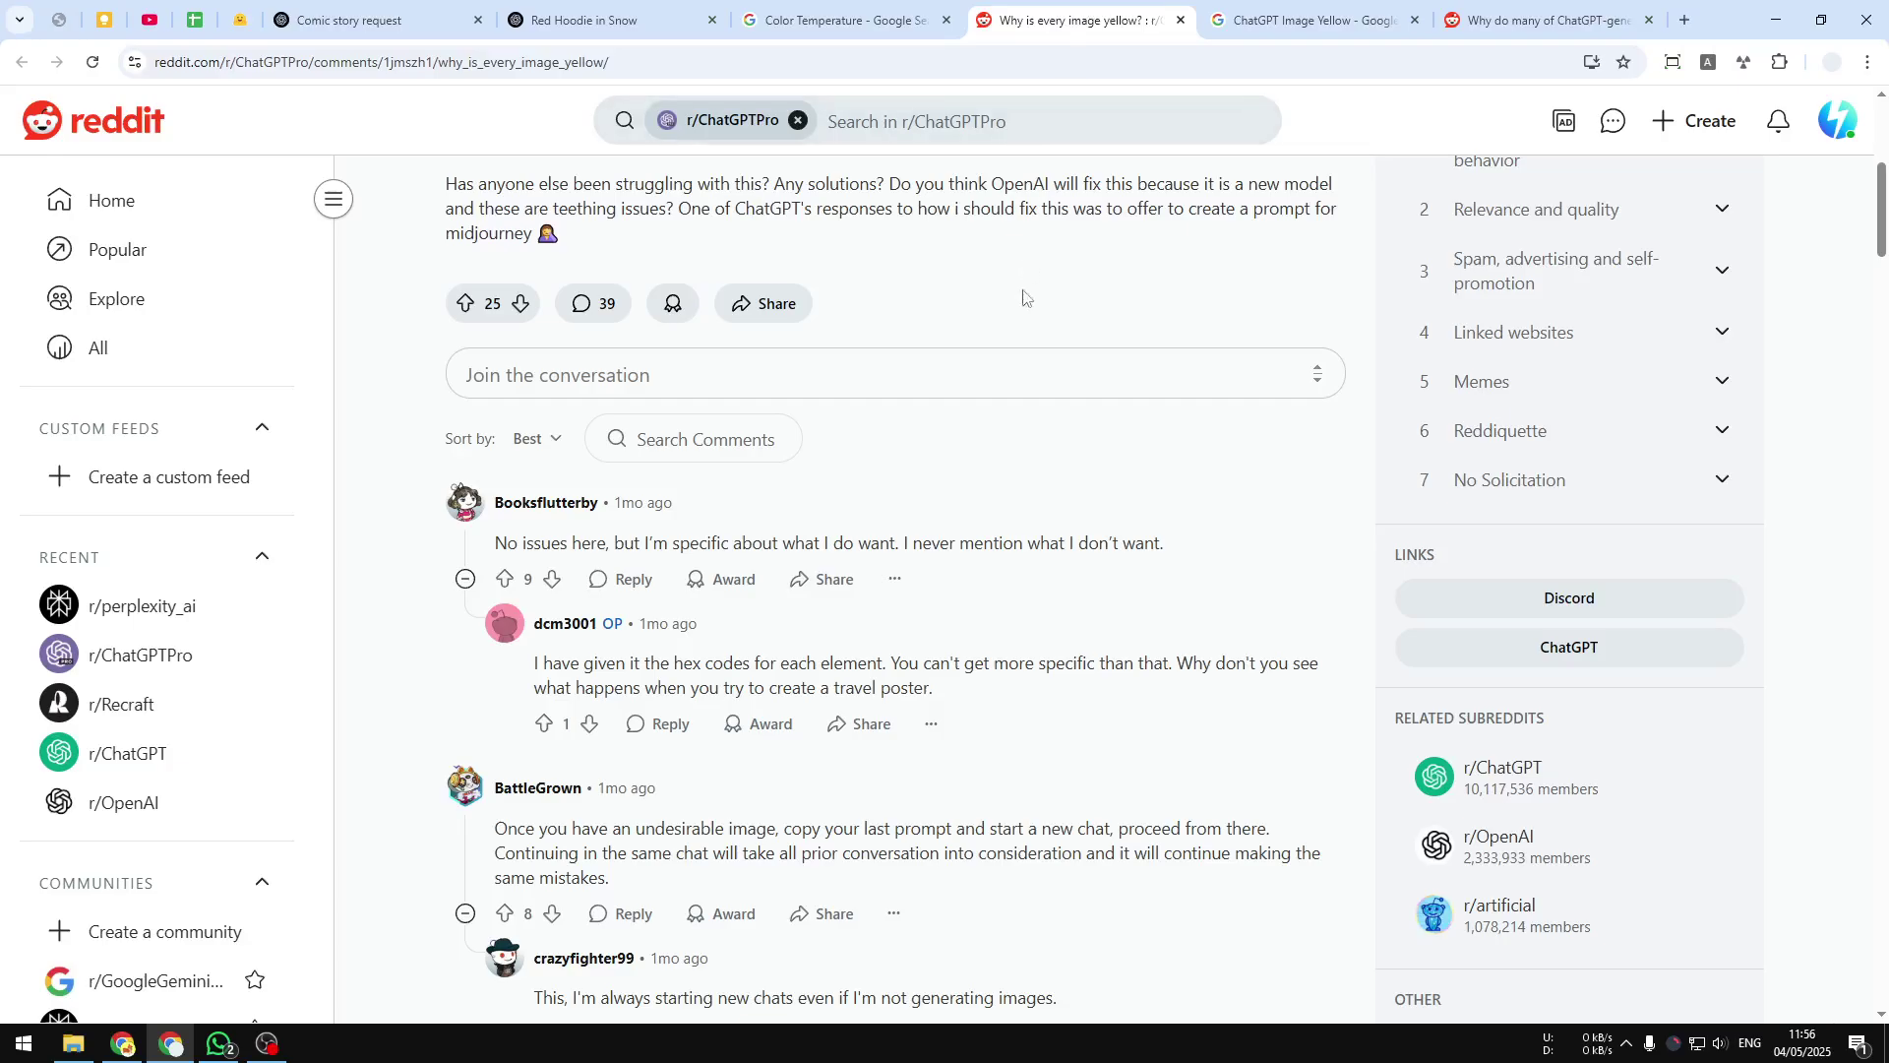
scroll(1054, 472, up, 5)
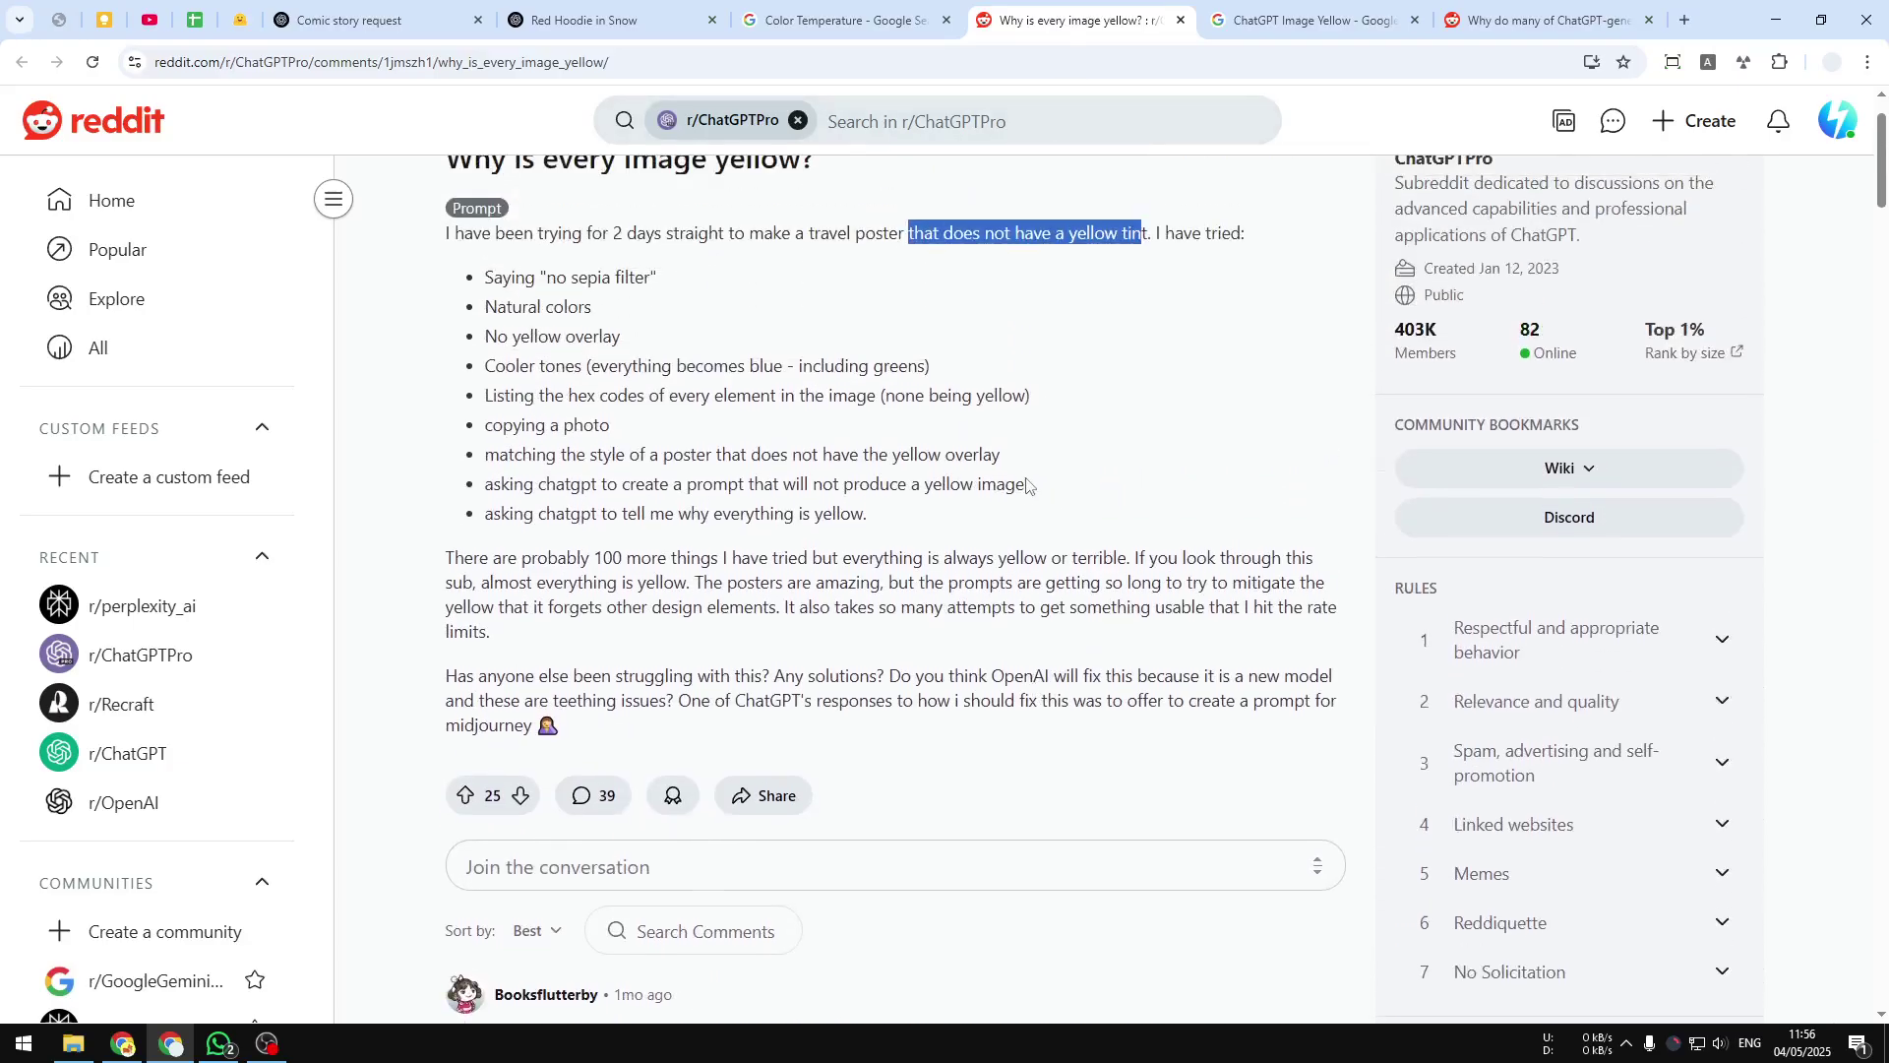
click(1005, 483)
scroll(920, 509, up, 1)
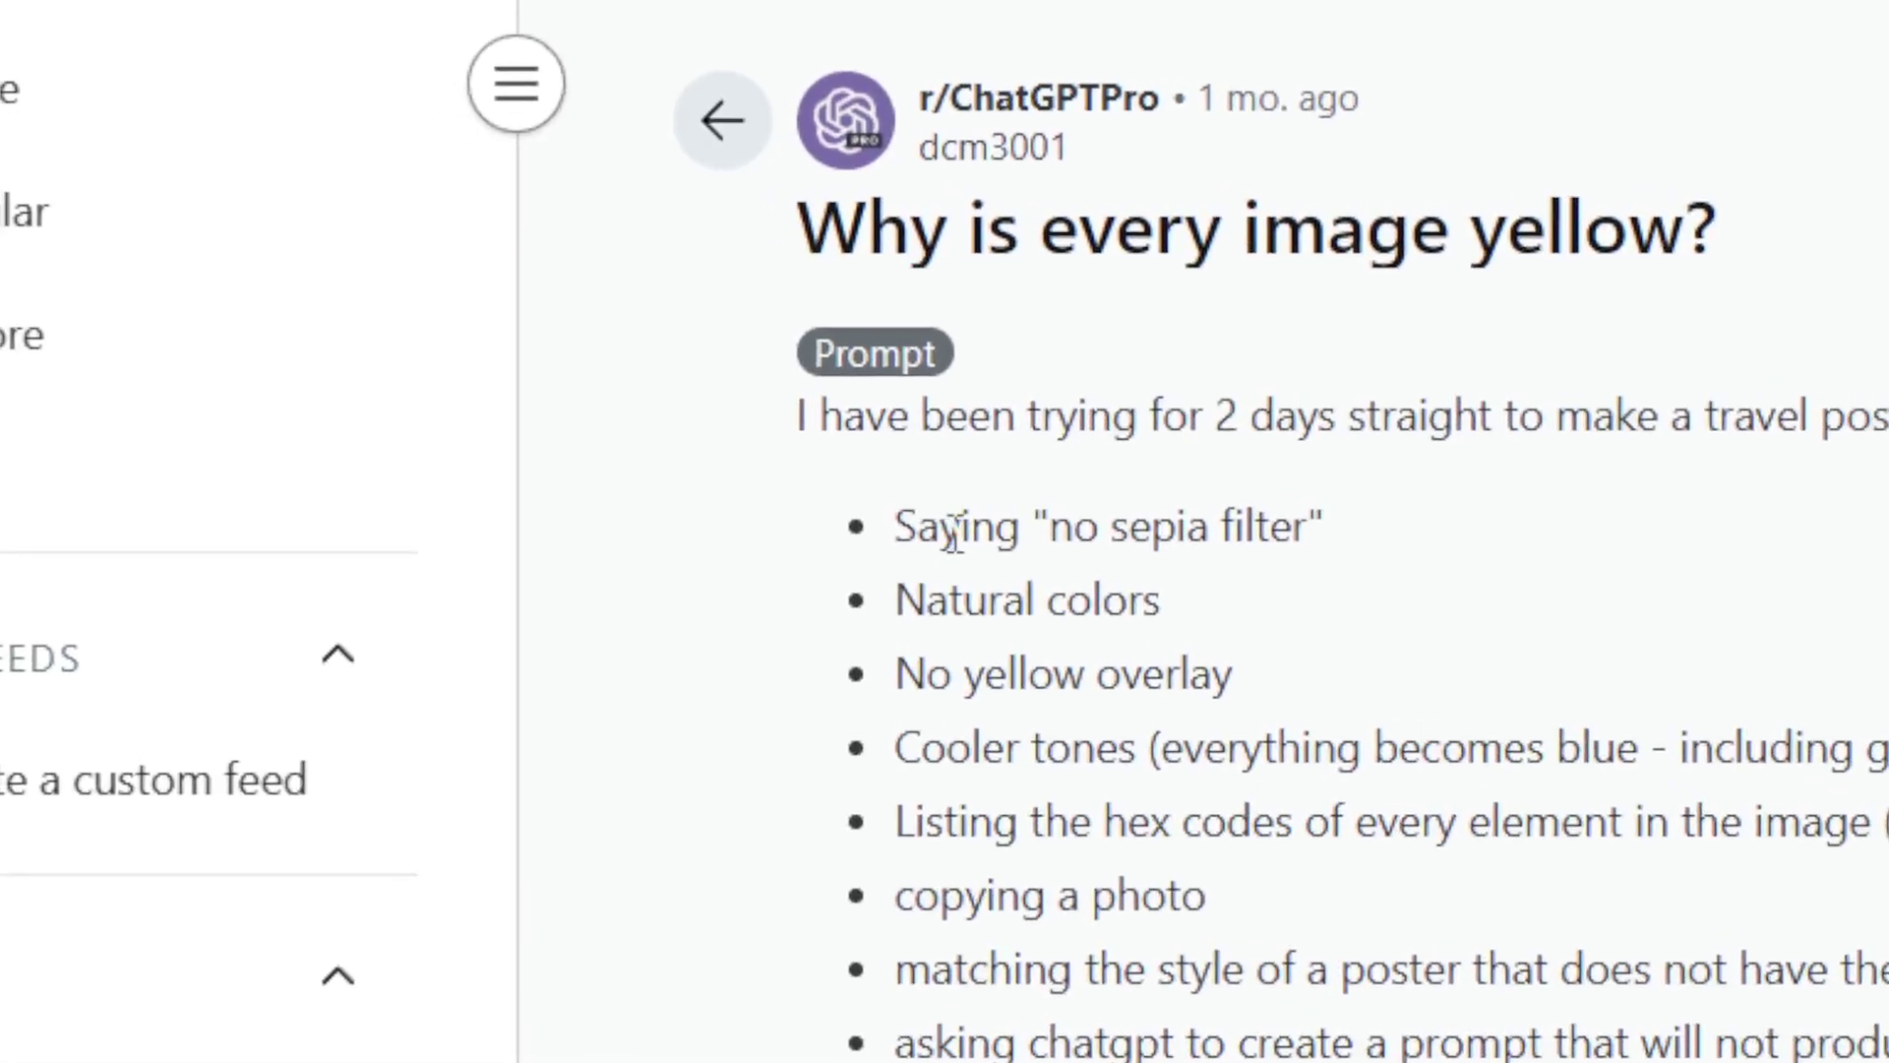
drag(896, 523, 1480, 519)
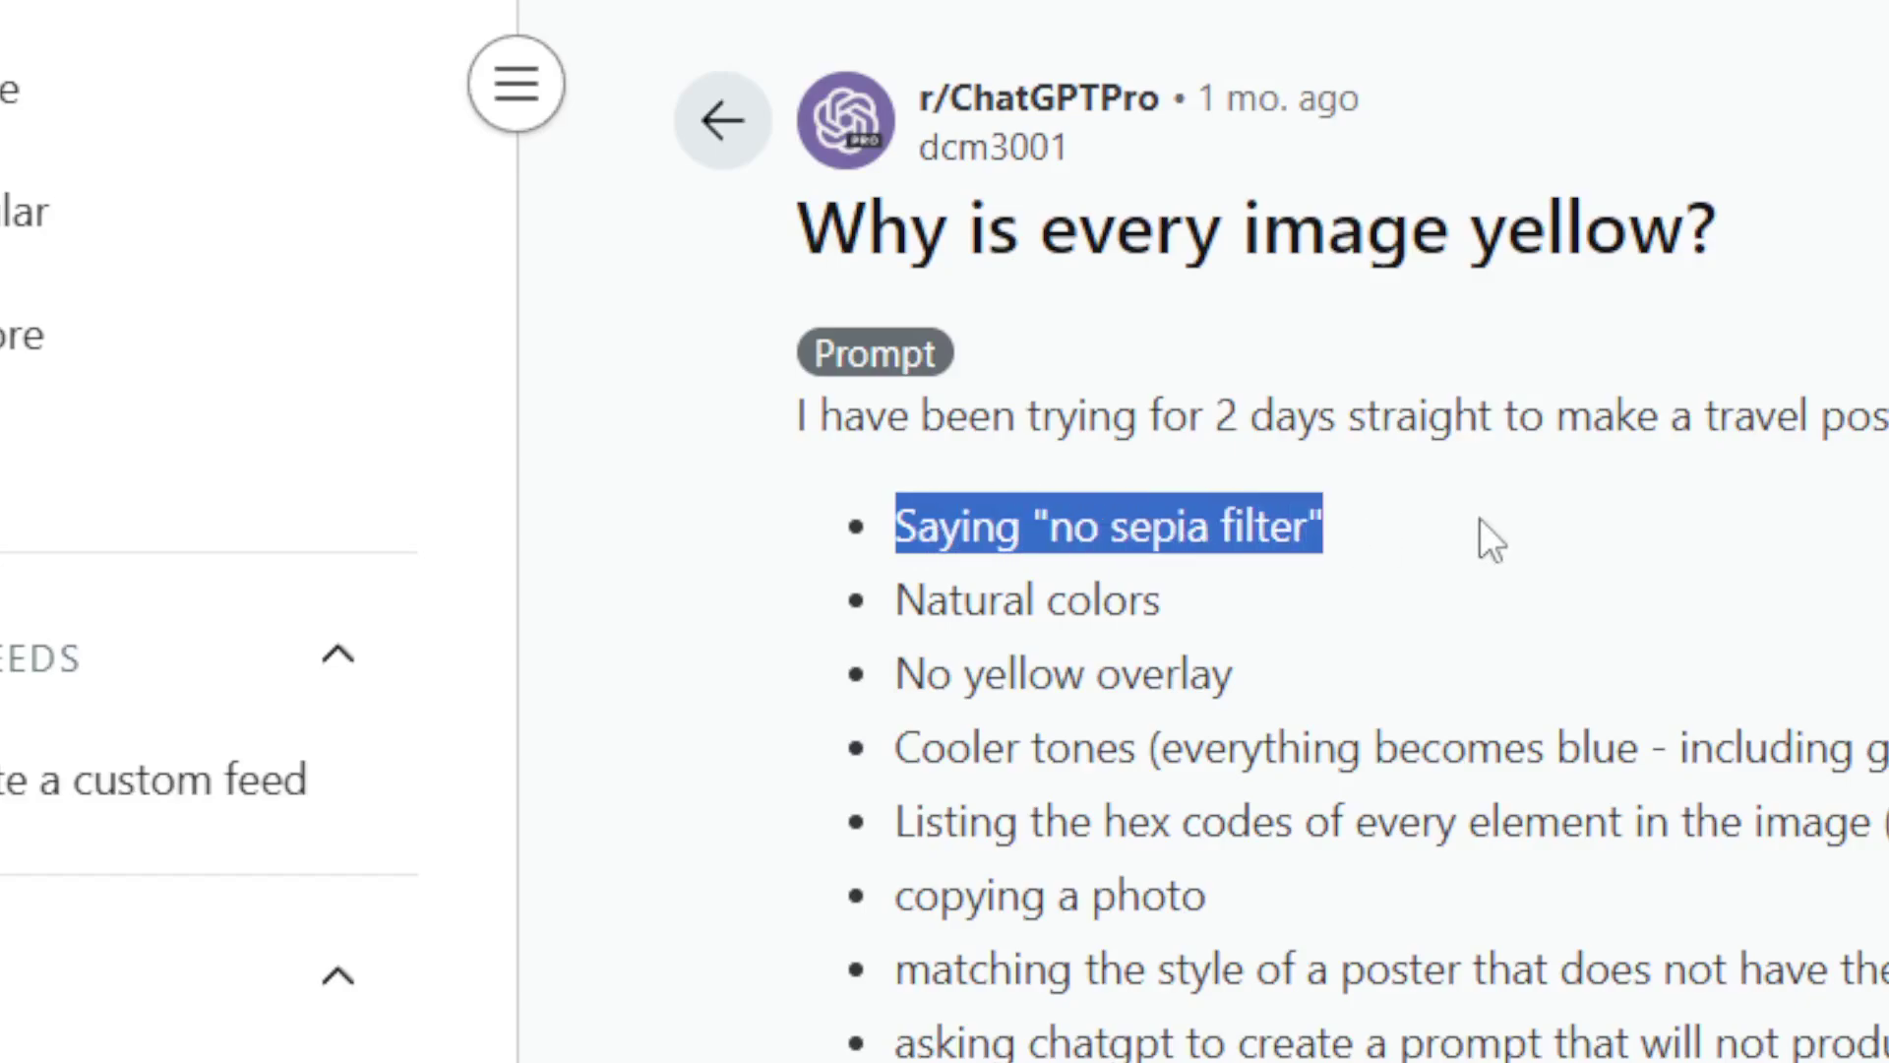
drag(1171, 596, 847, 611)
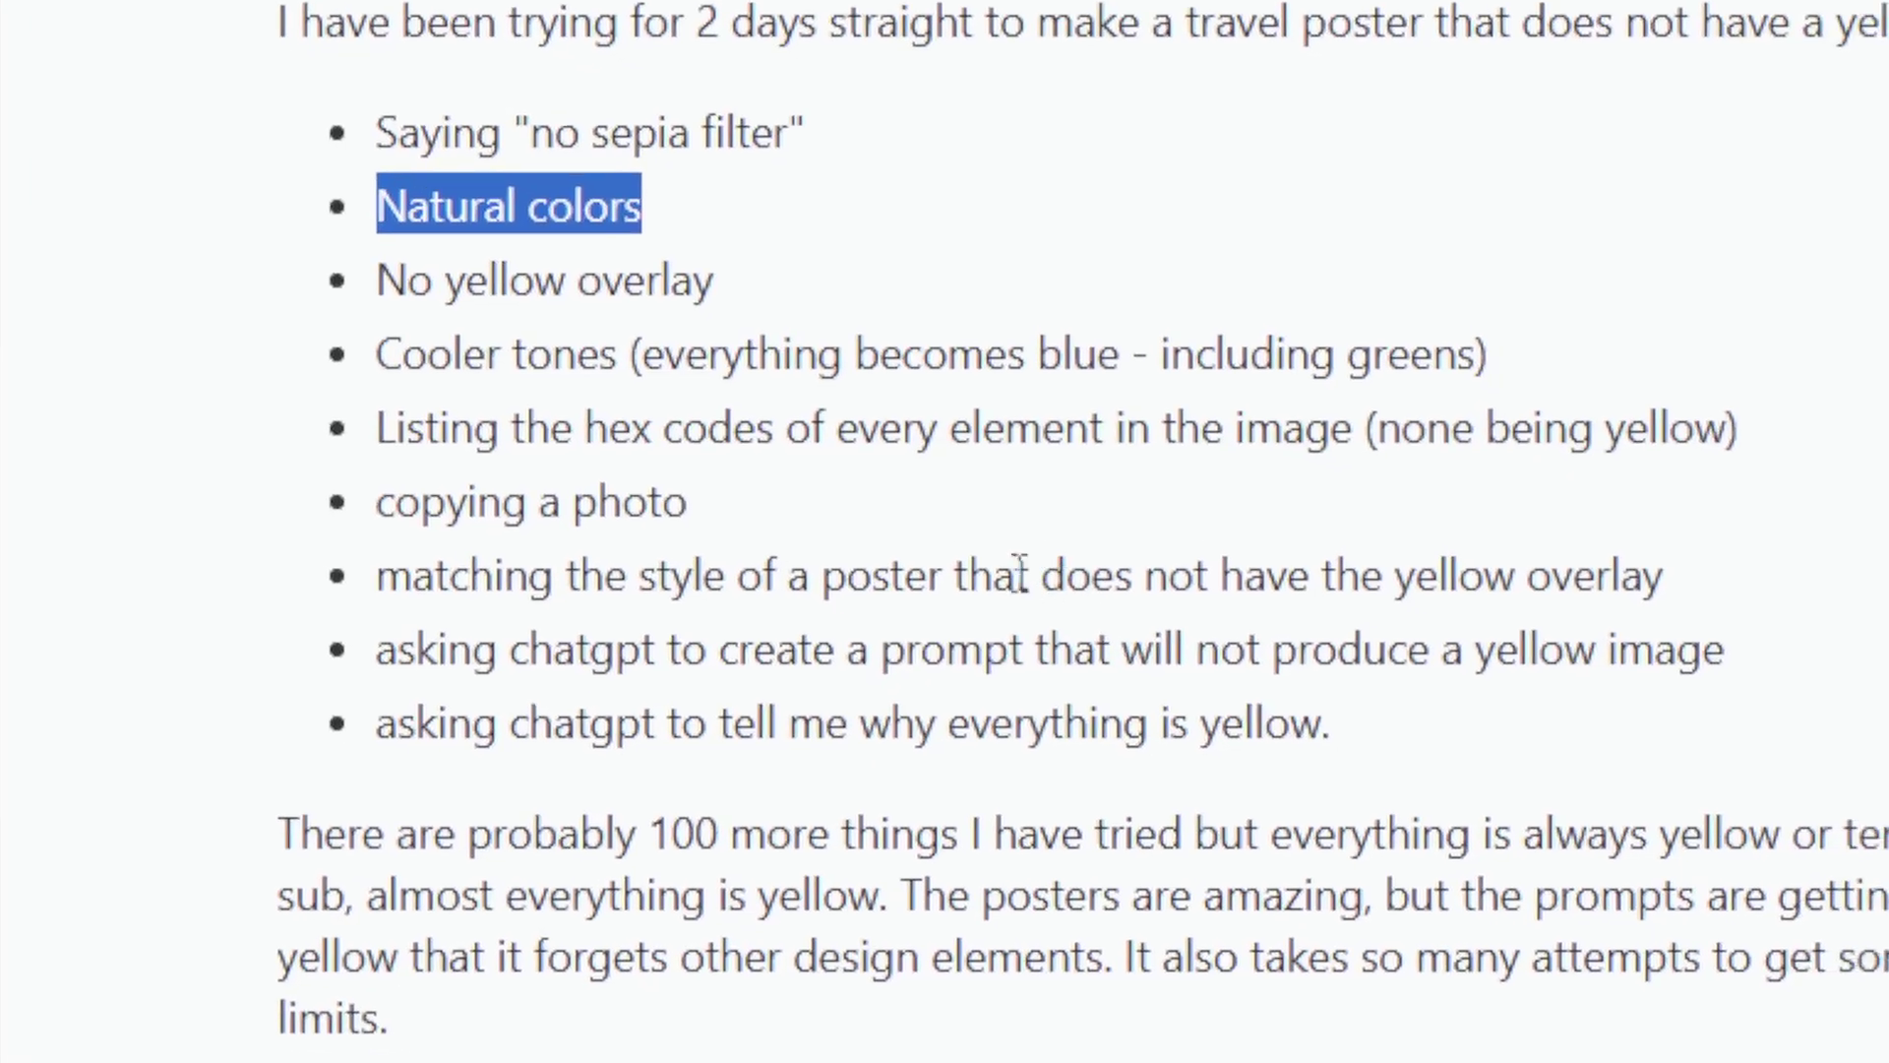
click(1379, 797)
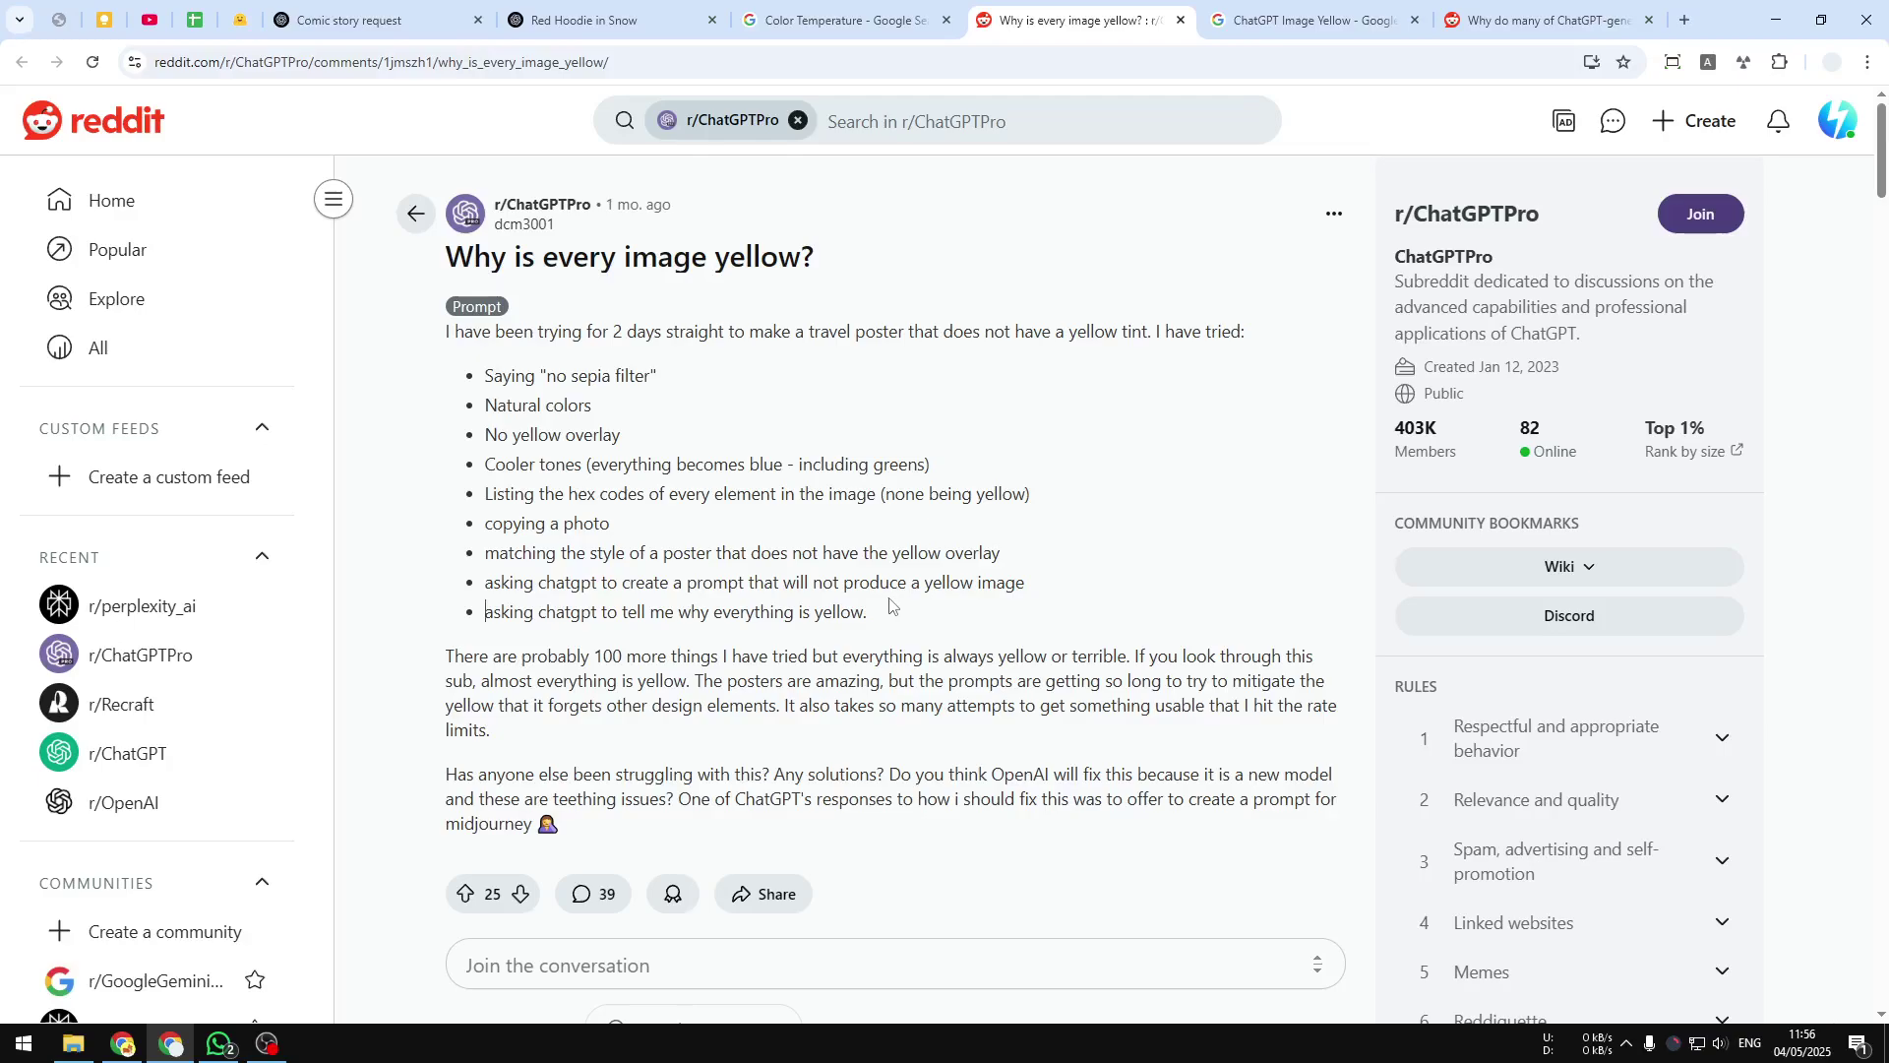
drag(1026, 582, 784, 591)
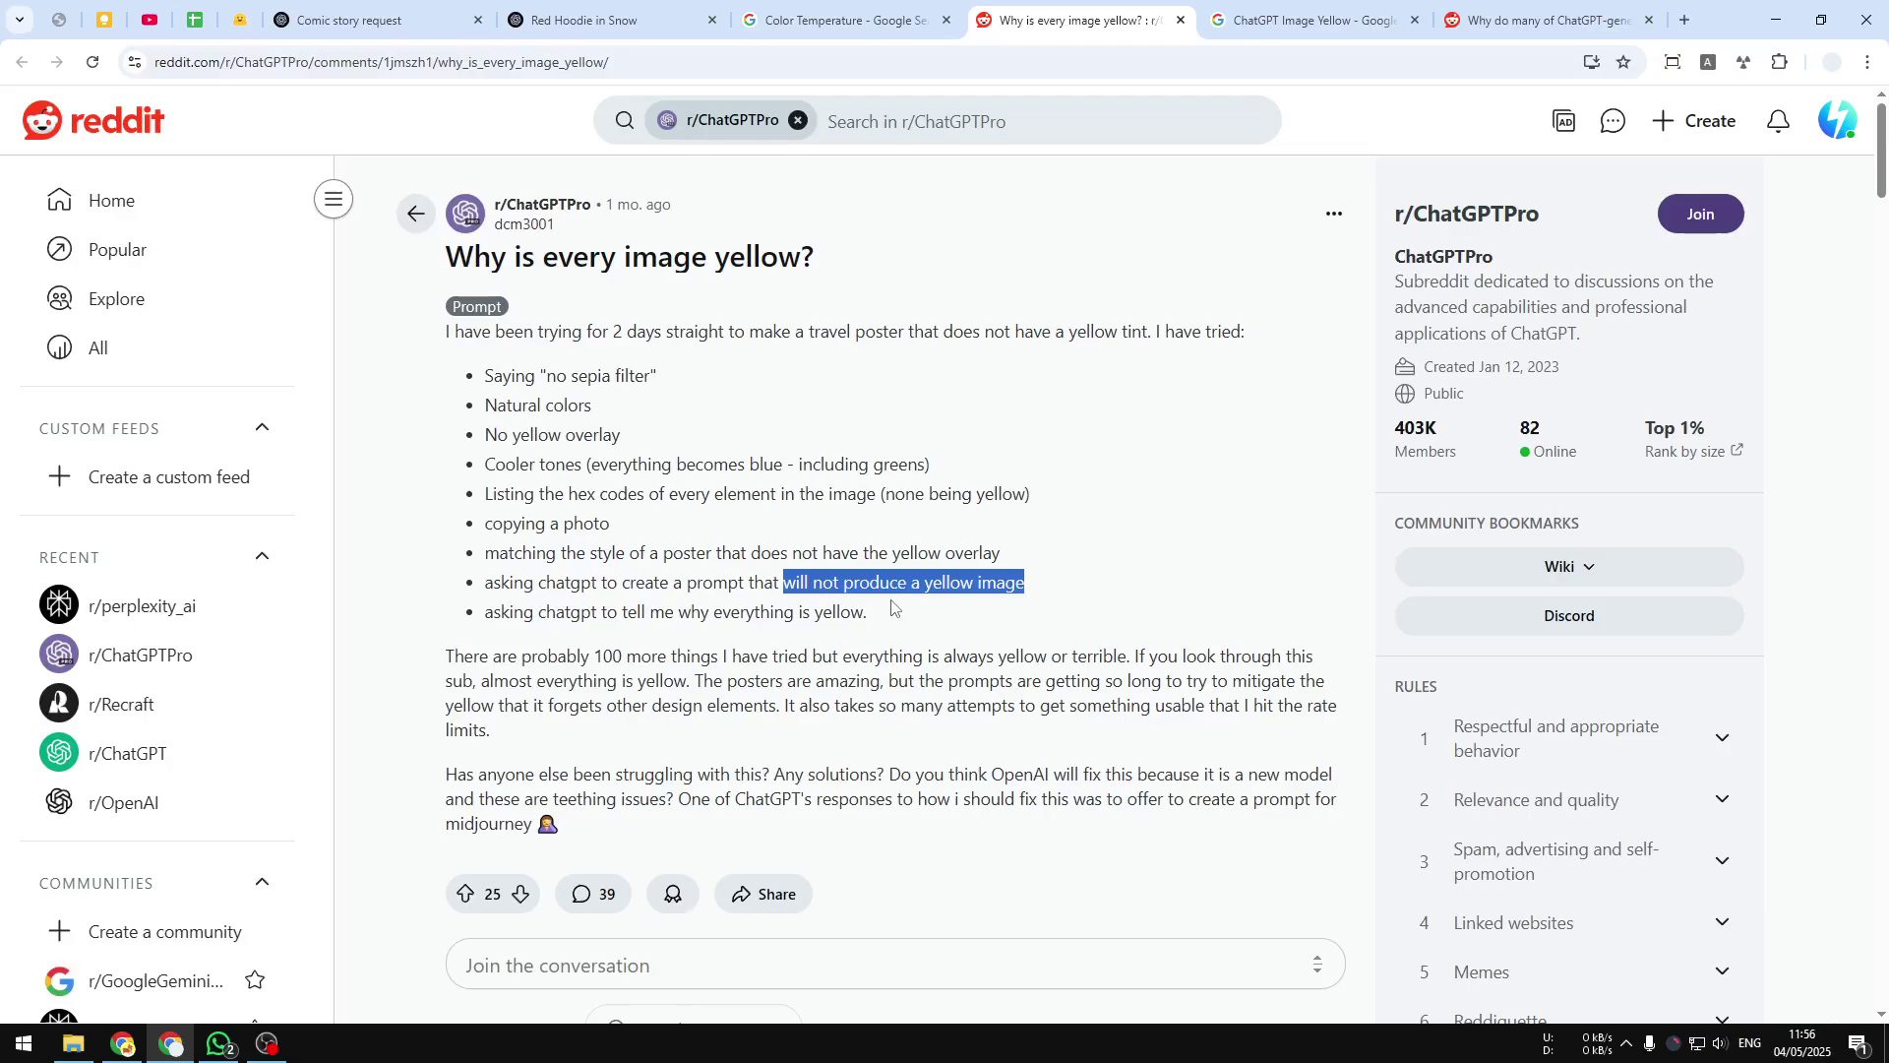
click(889, 532)
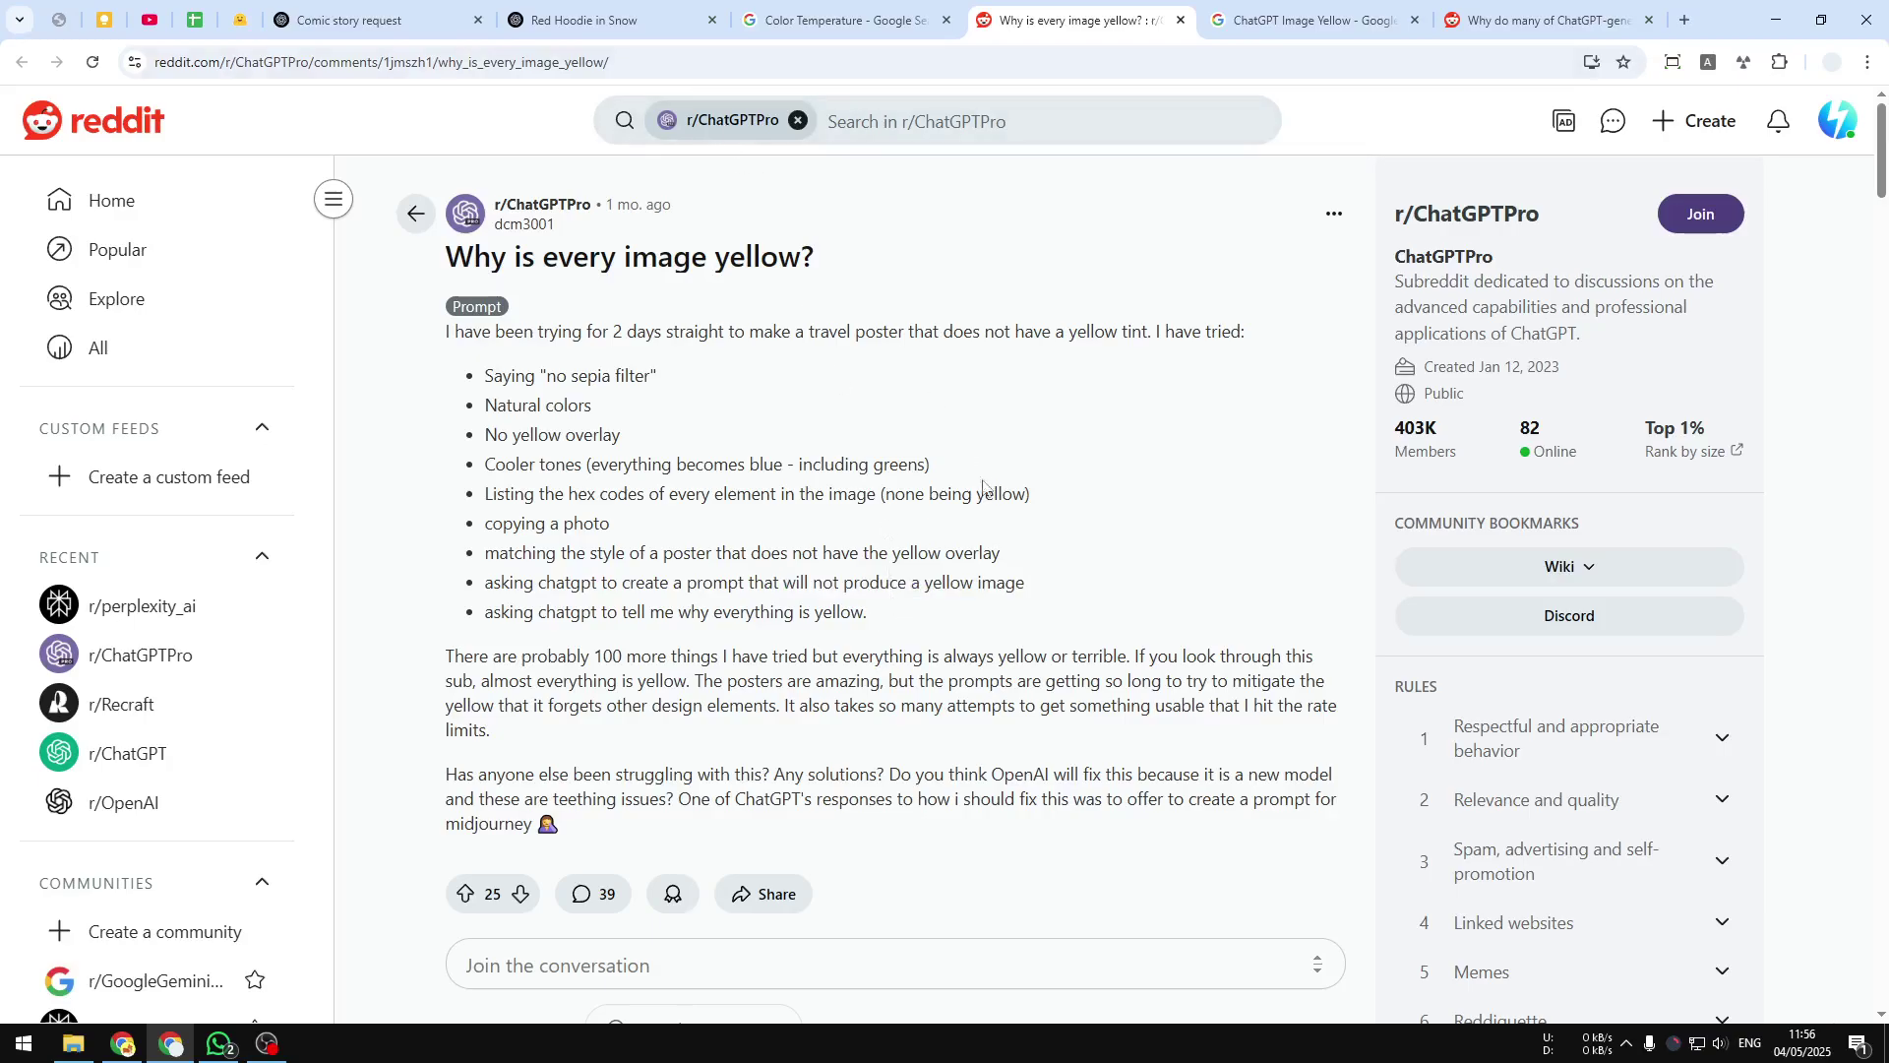
Open chatgpt.com in a new tab placed beside the Red Hoodie in Snow tab
key(ctrl+t)
text(chat)
key(Return)
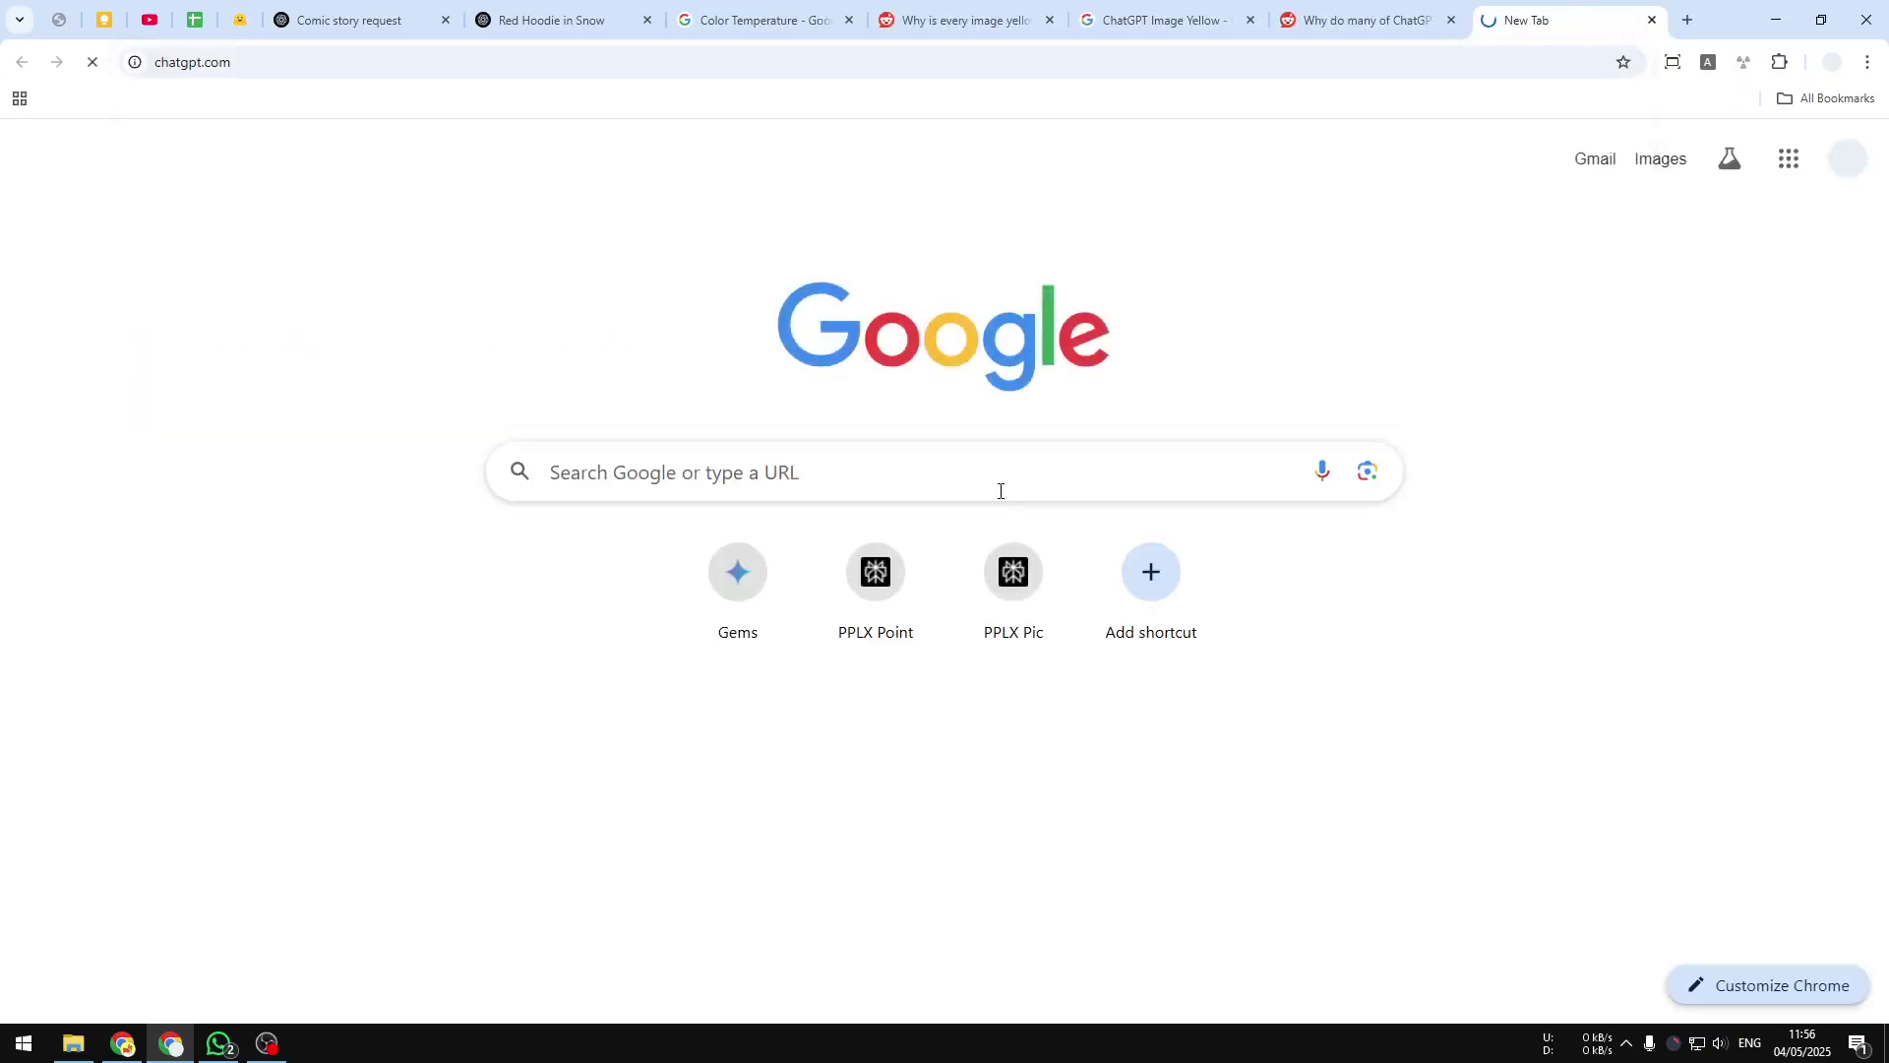
drag(1543, 25, 733, 22)
Copy the original red hoodie prompt and paste it into the new chat's message box
click(552, 20)
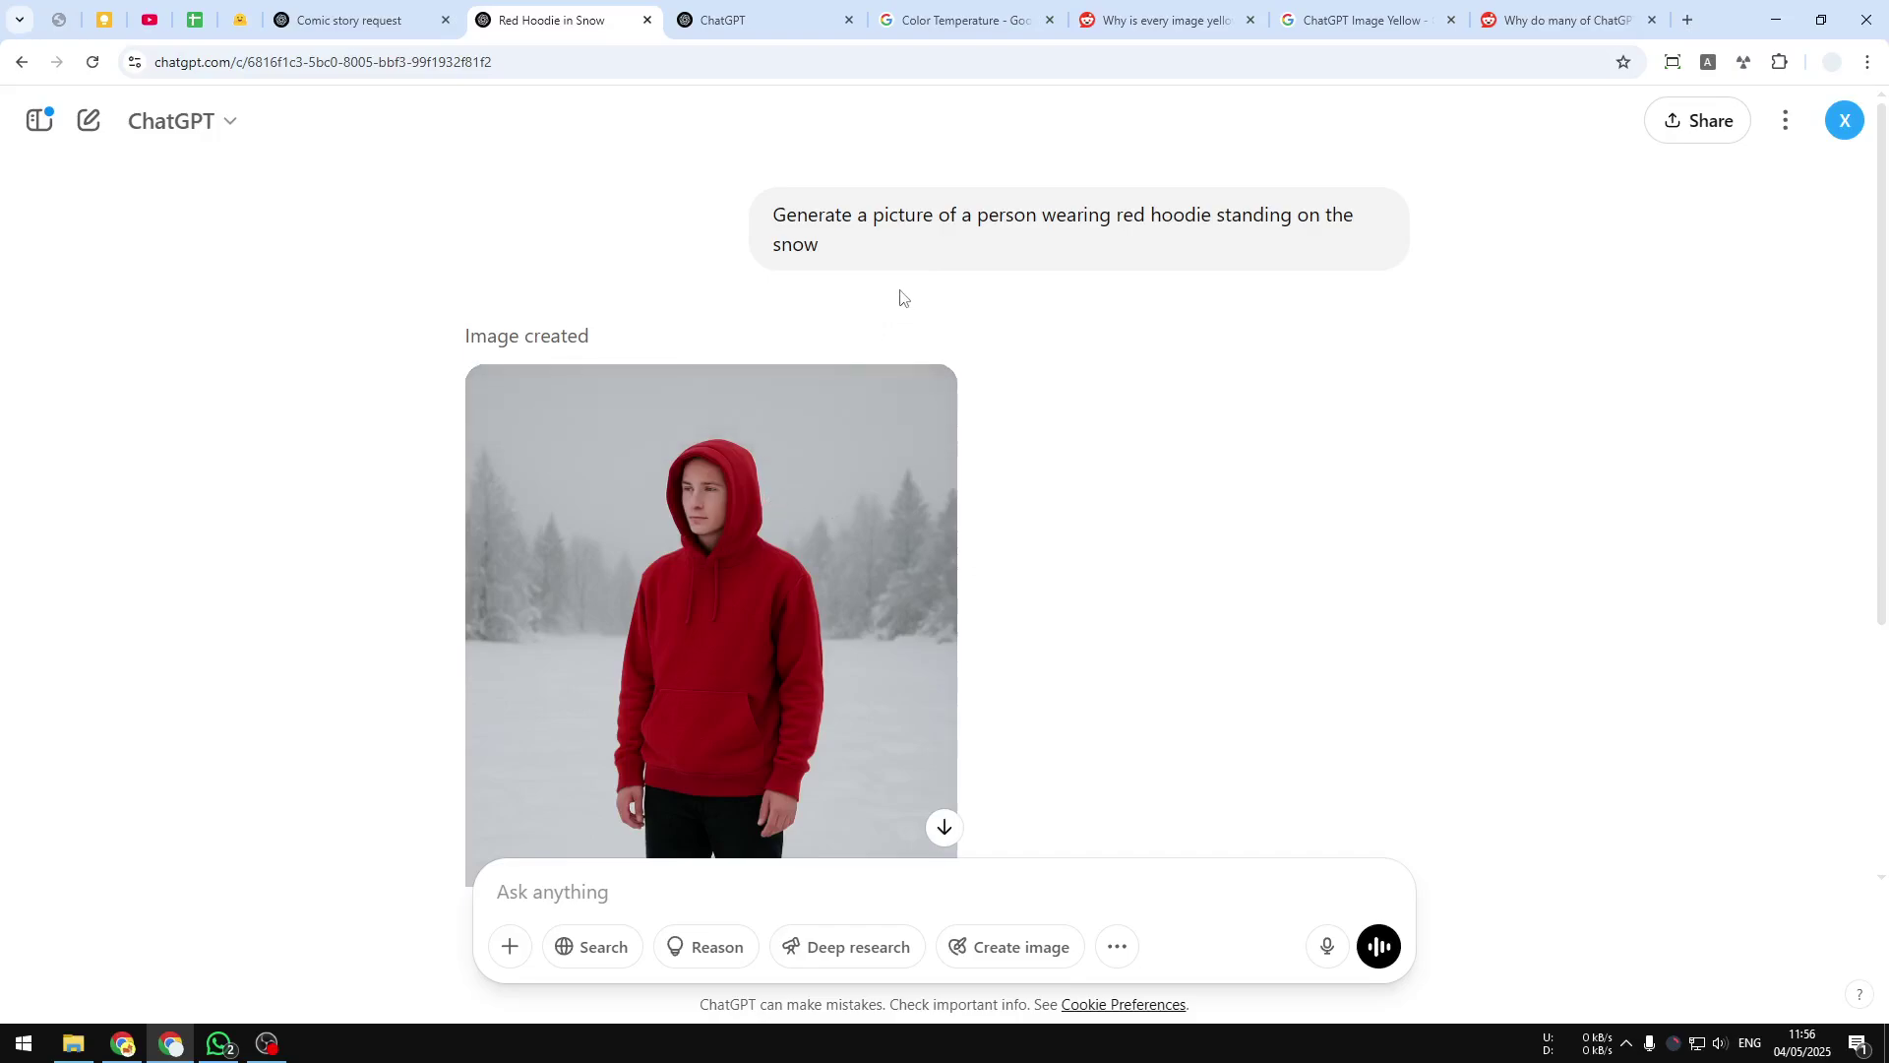
drag(879, 271, 753, 212)
key(ctrl+c)
right_click(822, 241)
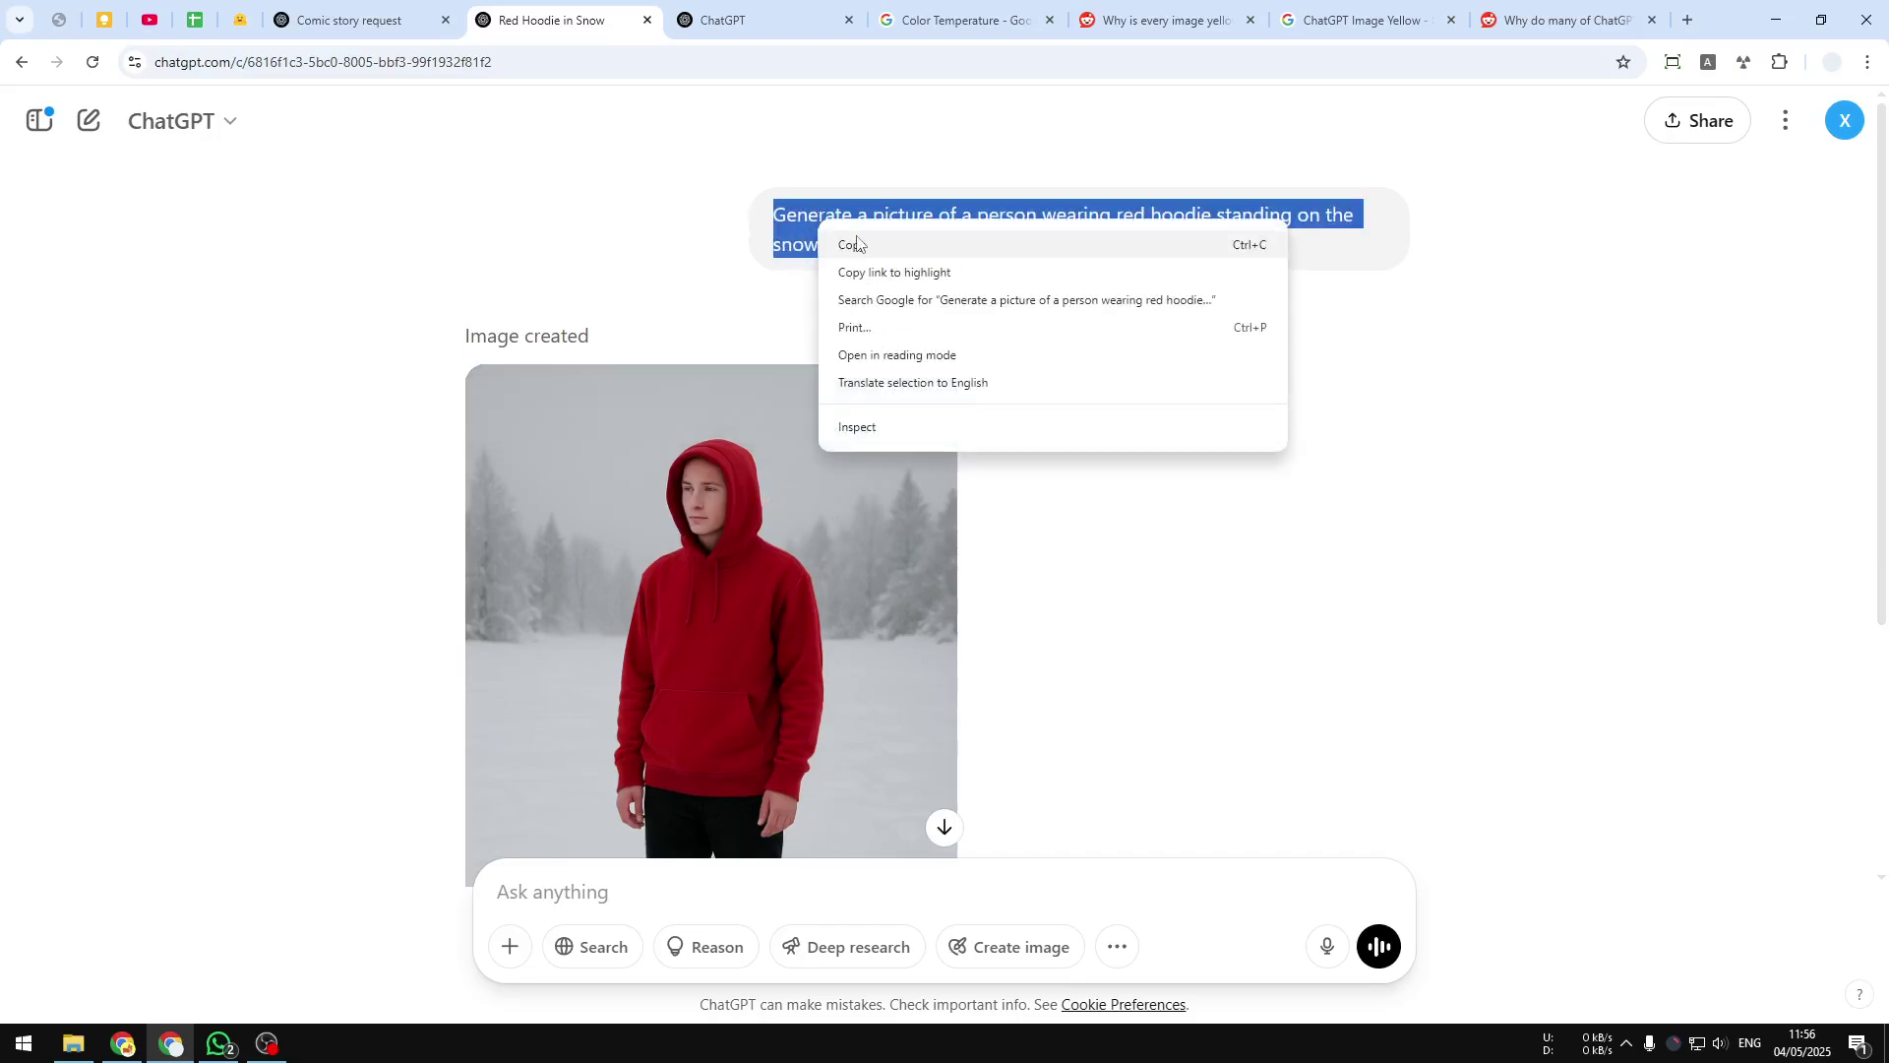
key(Escape)
scroll(768, 511, down, 3)
scroll(760, 433, up, 1)
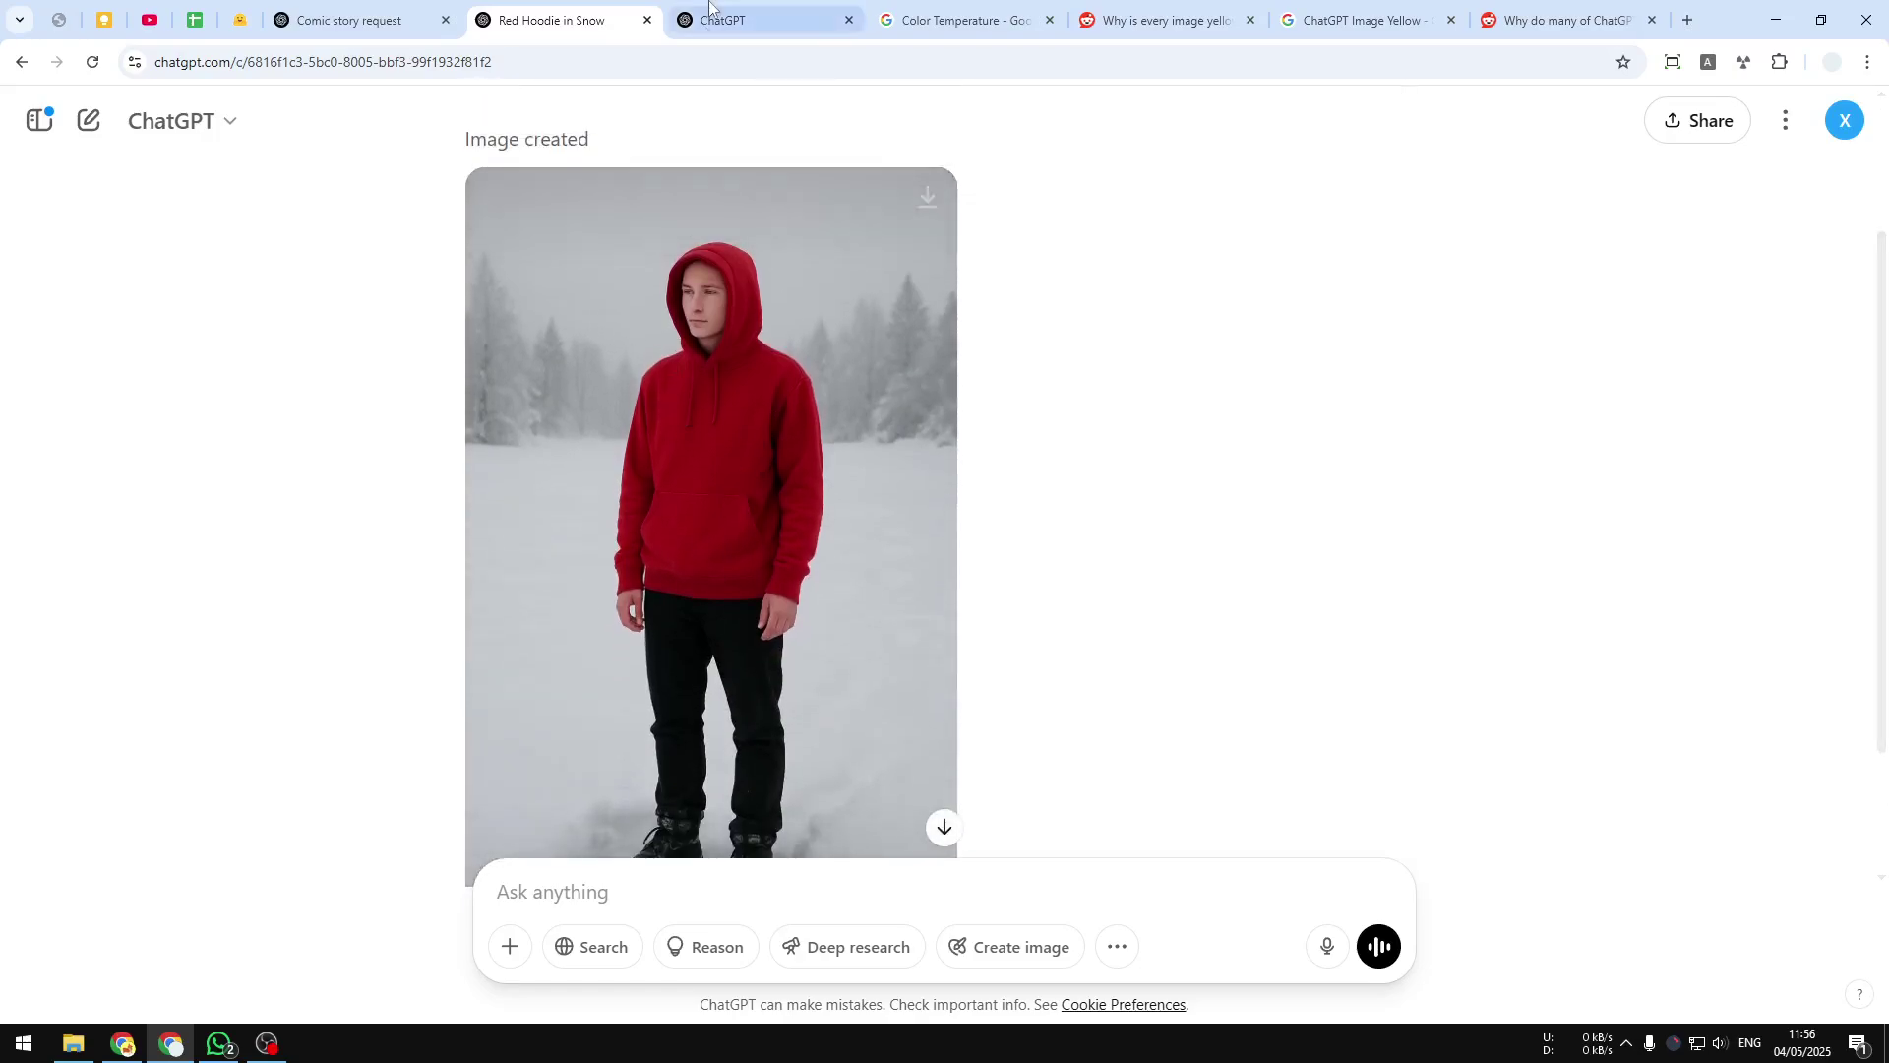
click(724, 30)
click(764, 689)
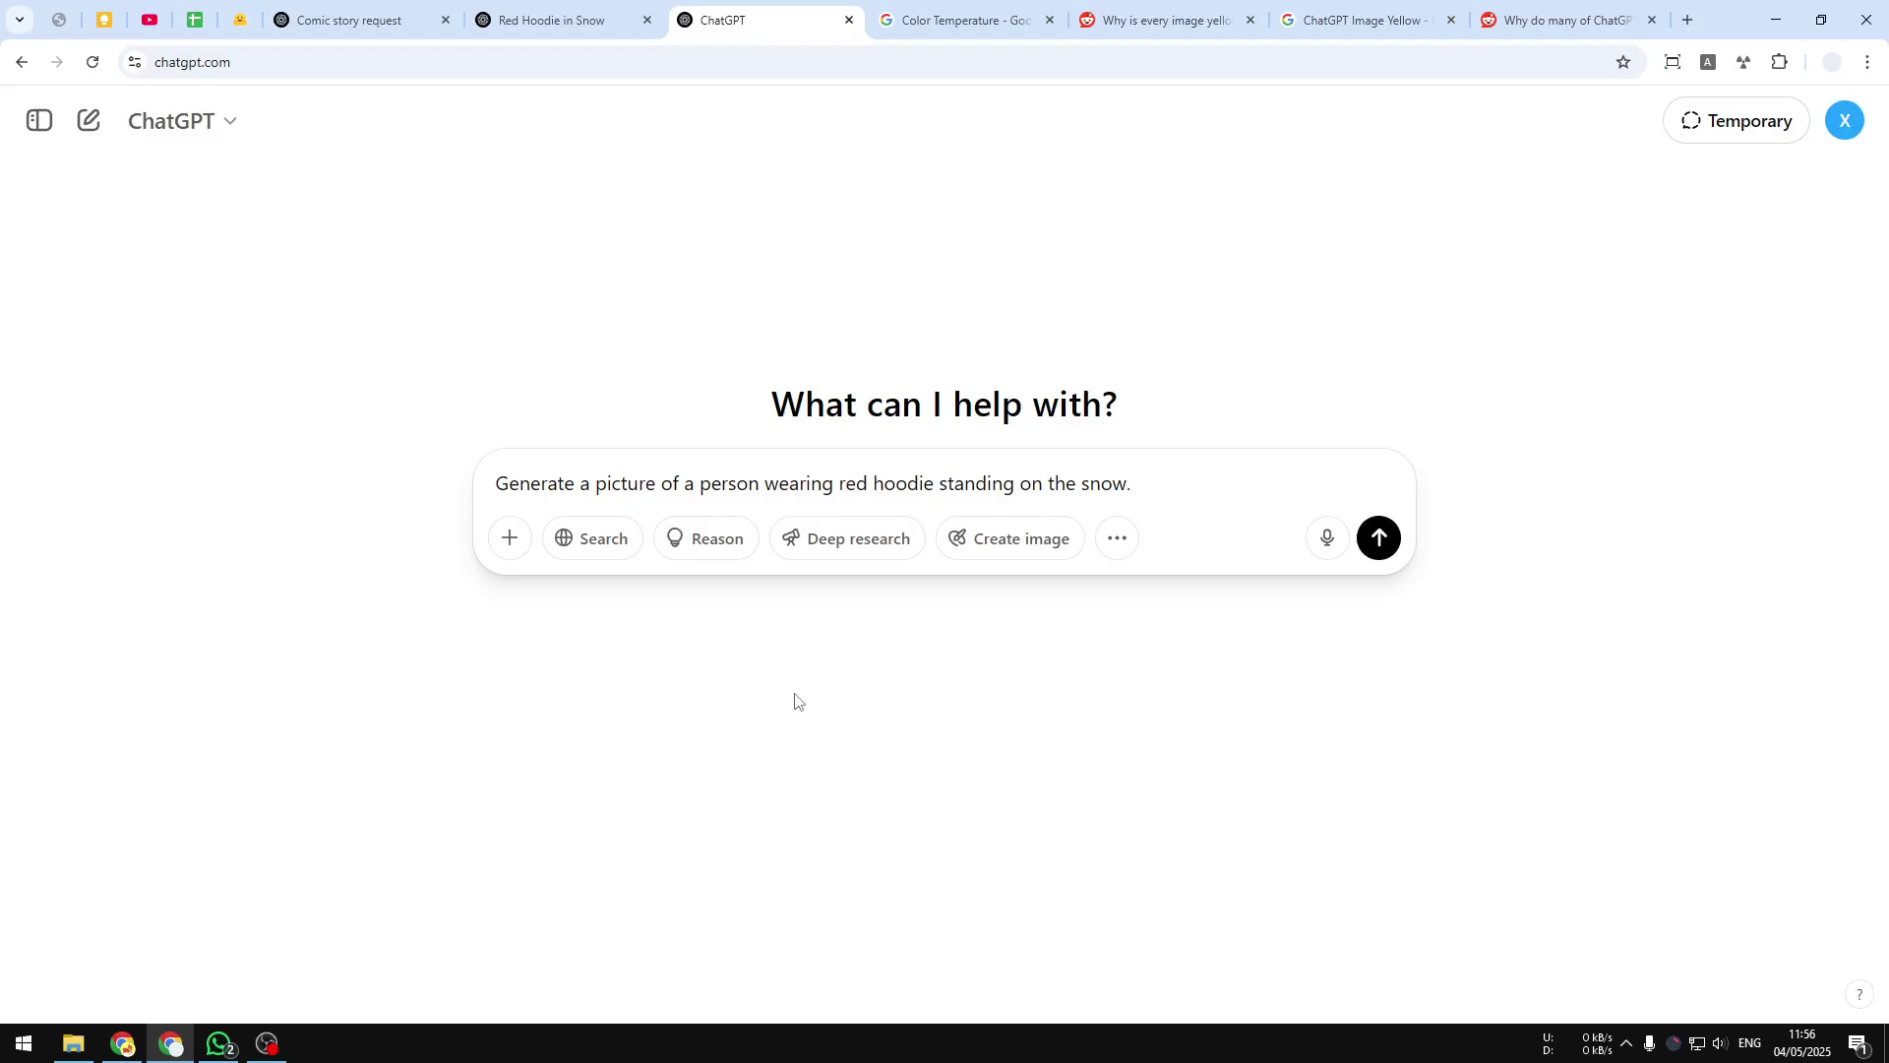
Append a 'Color temperature is 9000K' sentence to the prompt, retyping a misspelled word
text(Color tempetaru)
key(ctrl+shift+Left)
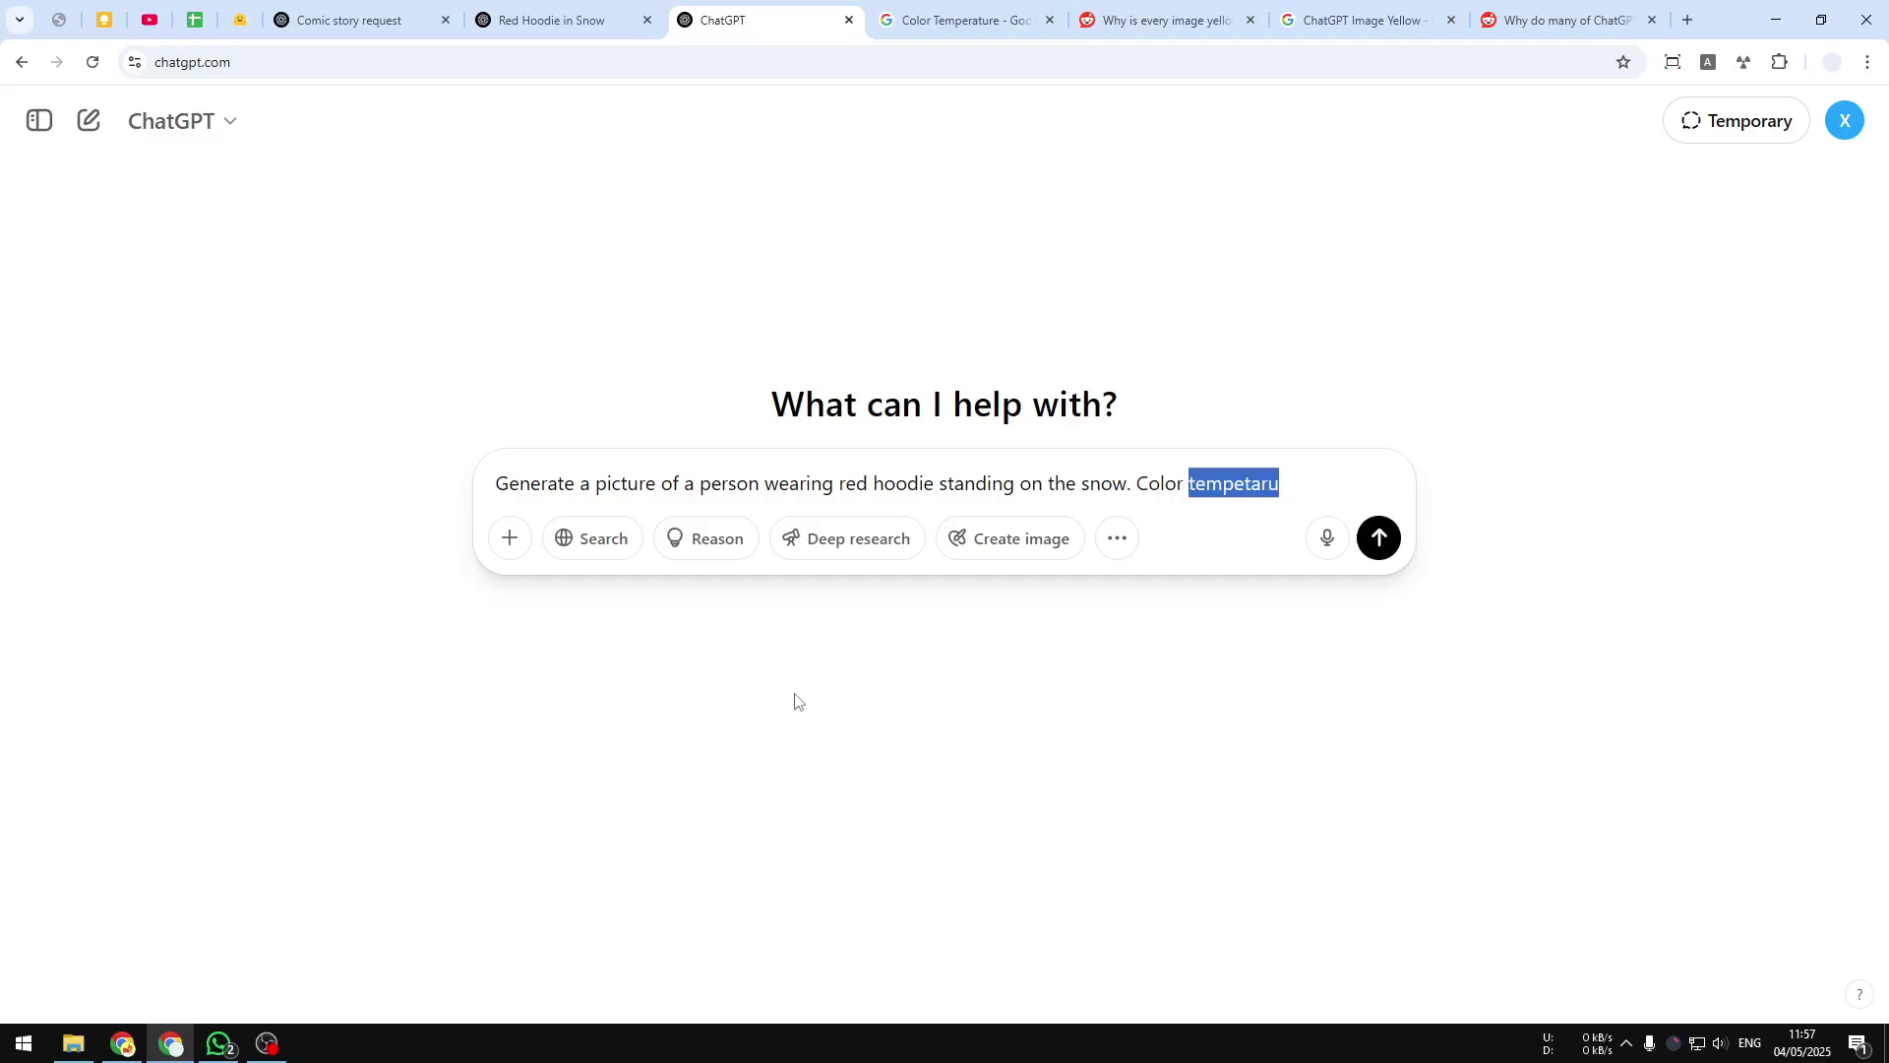
text(tem)
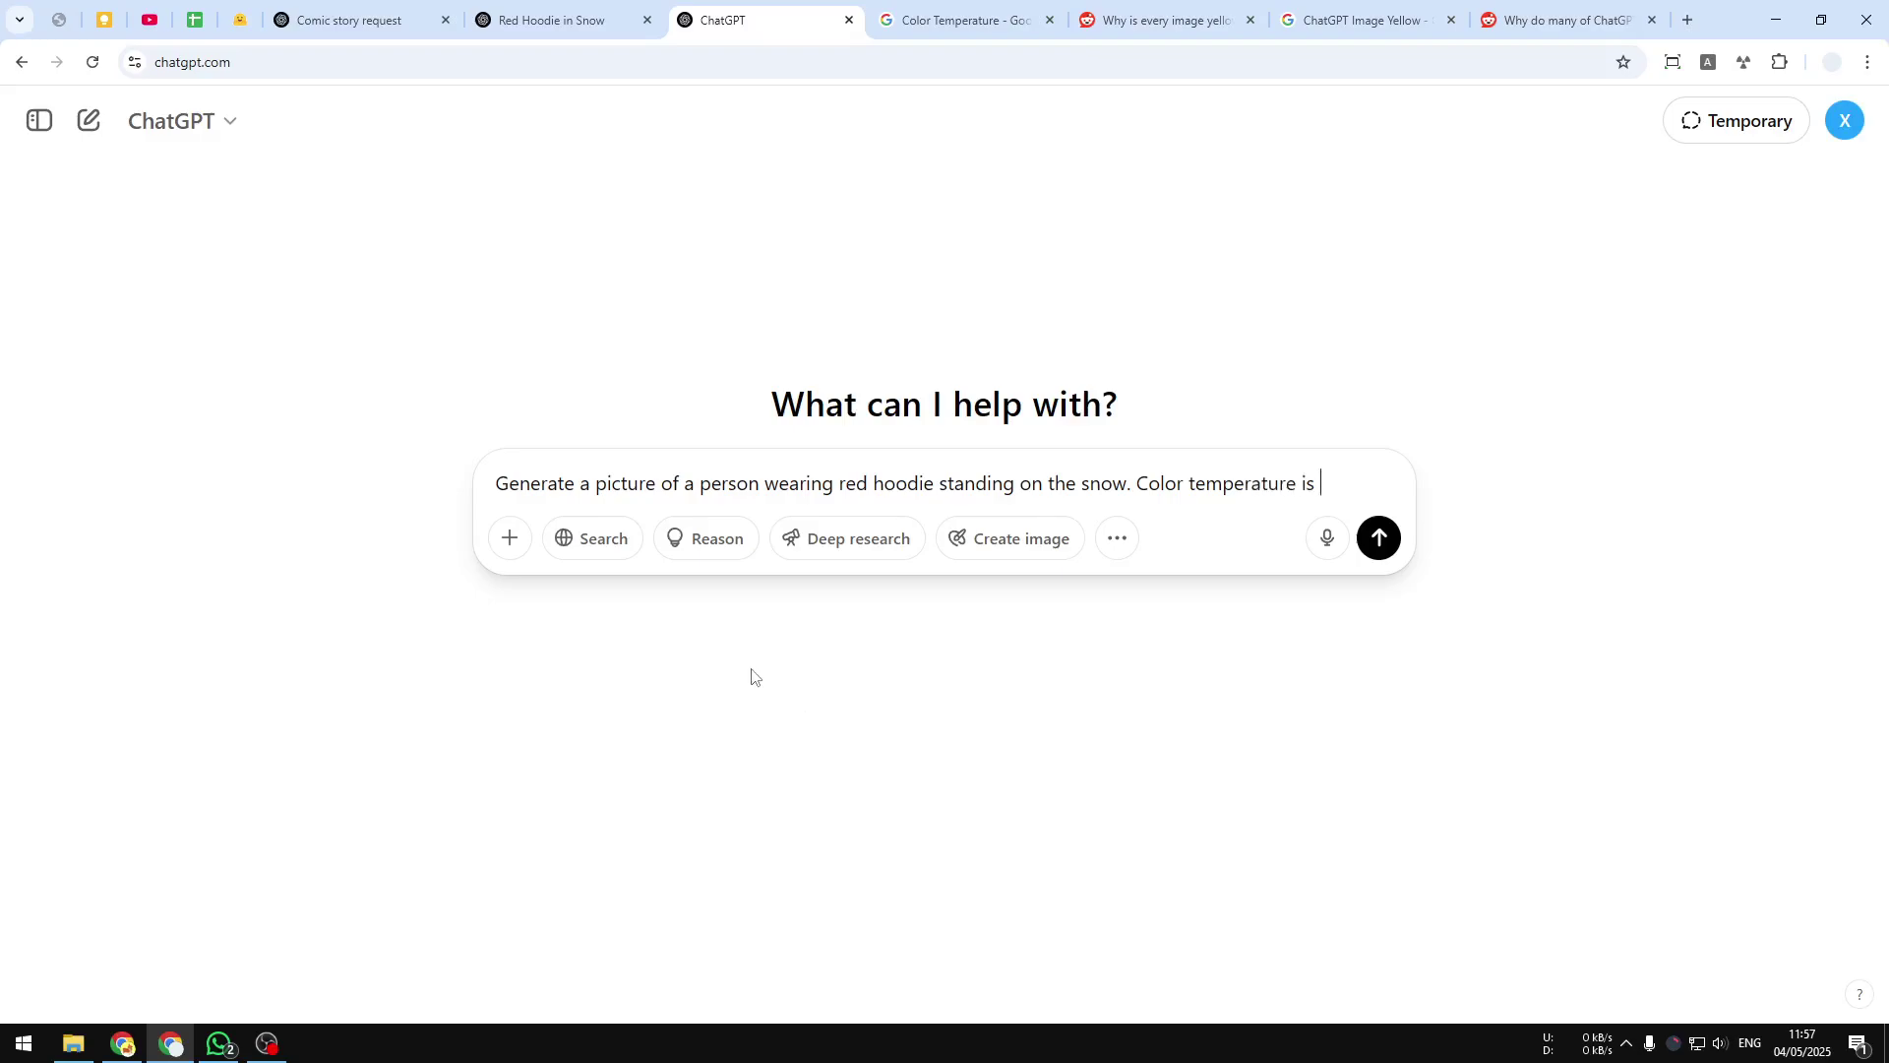
text(9000K)
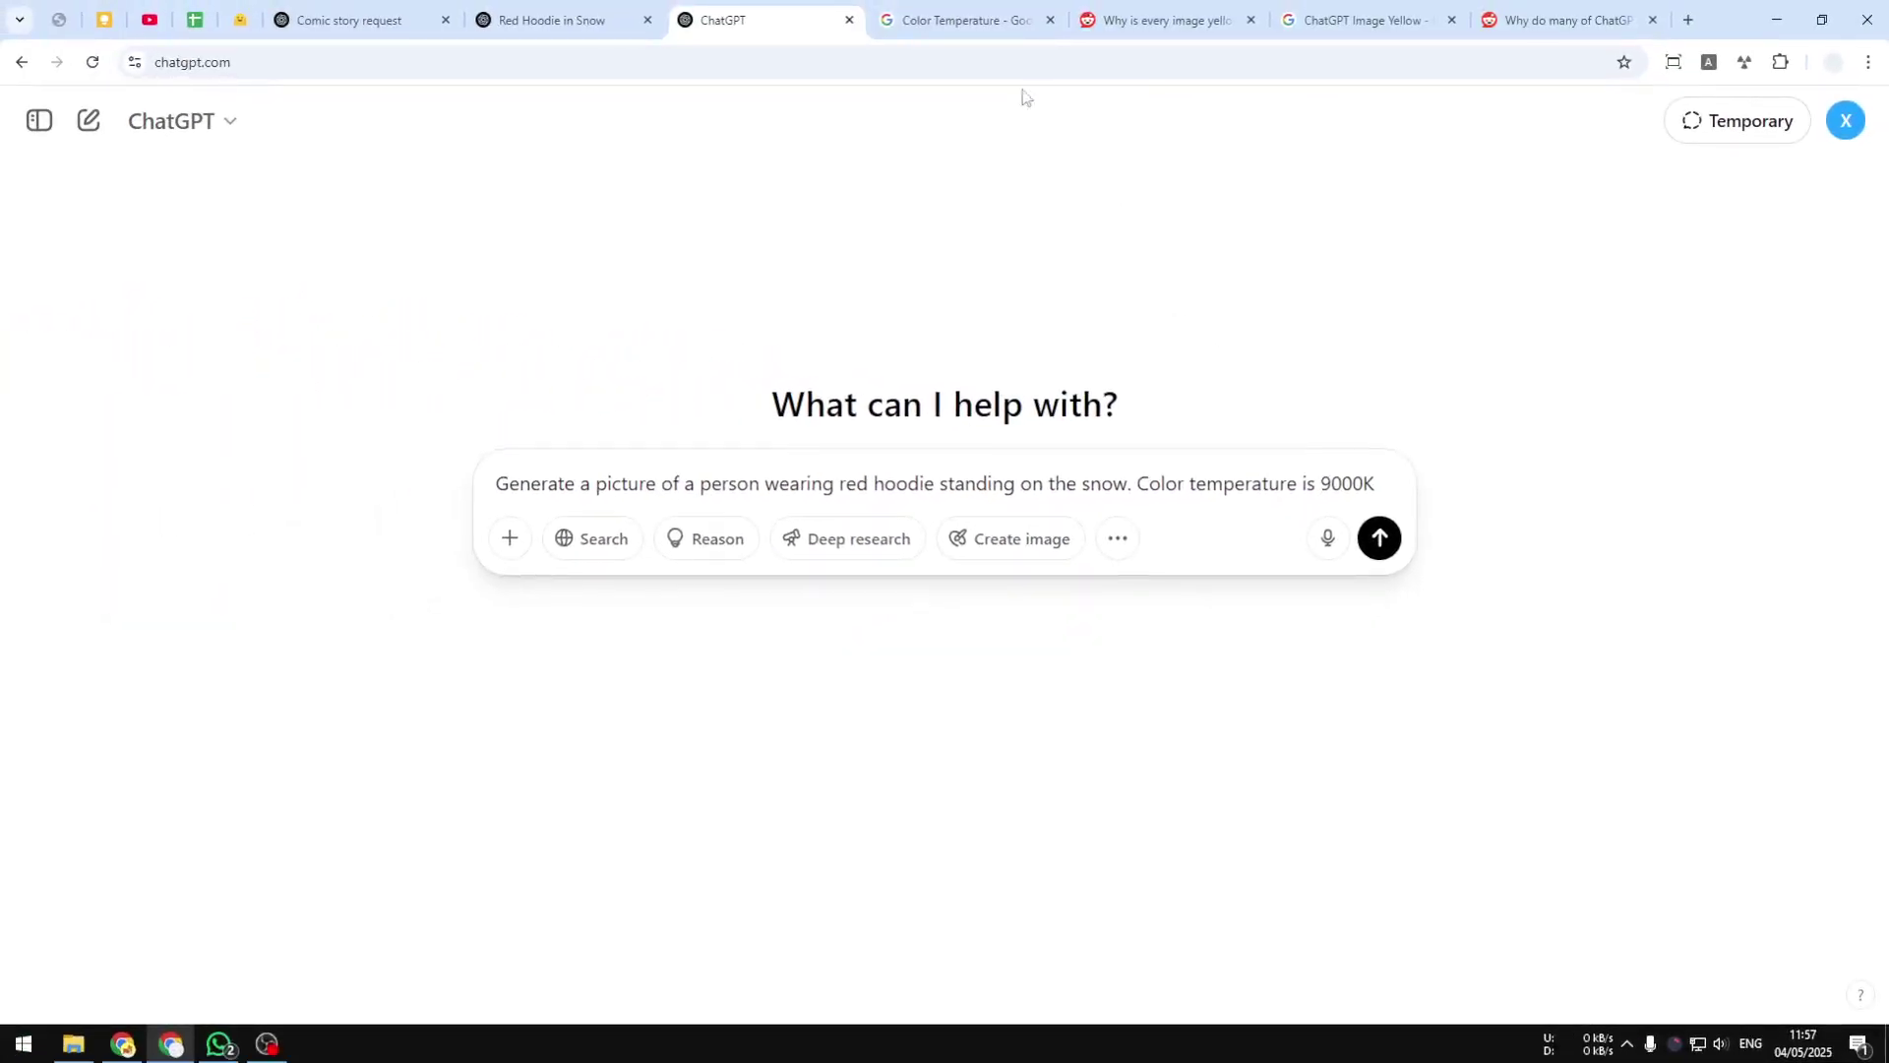
View the Google color temperature image results with the Kelvin scale chart
click(977, 20)
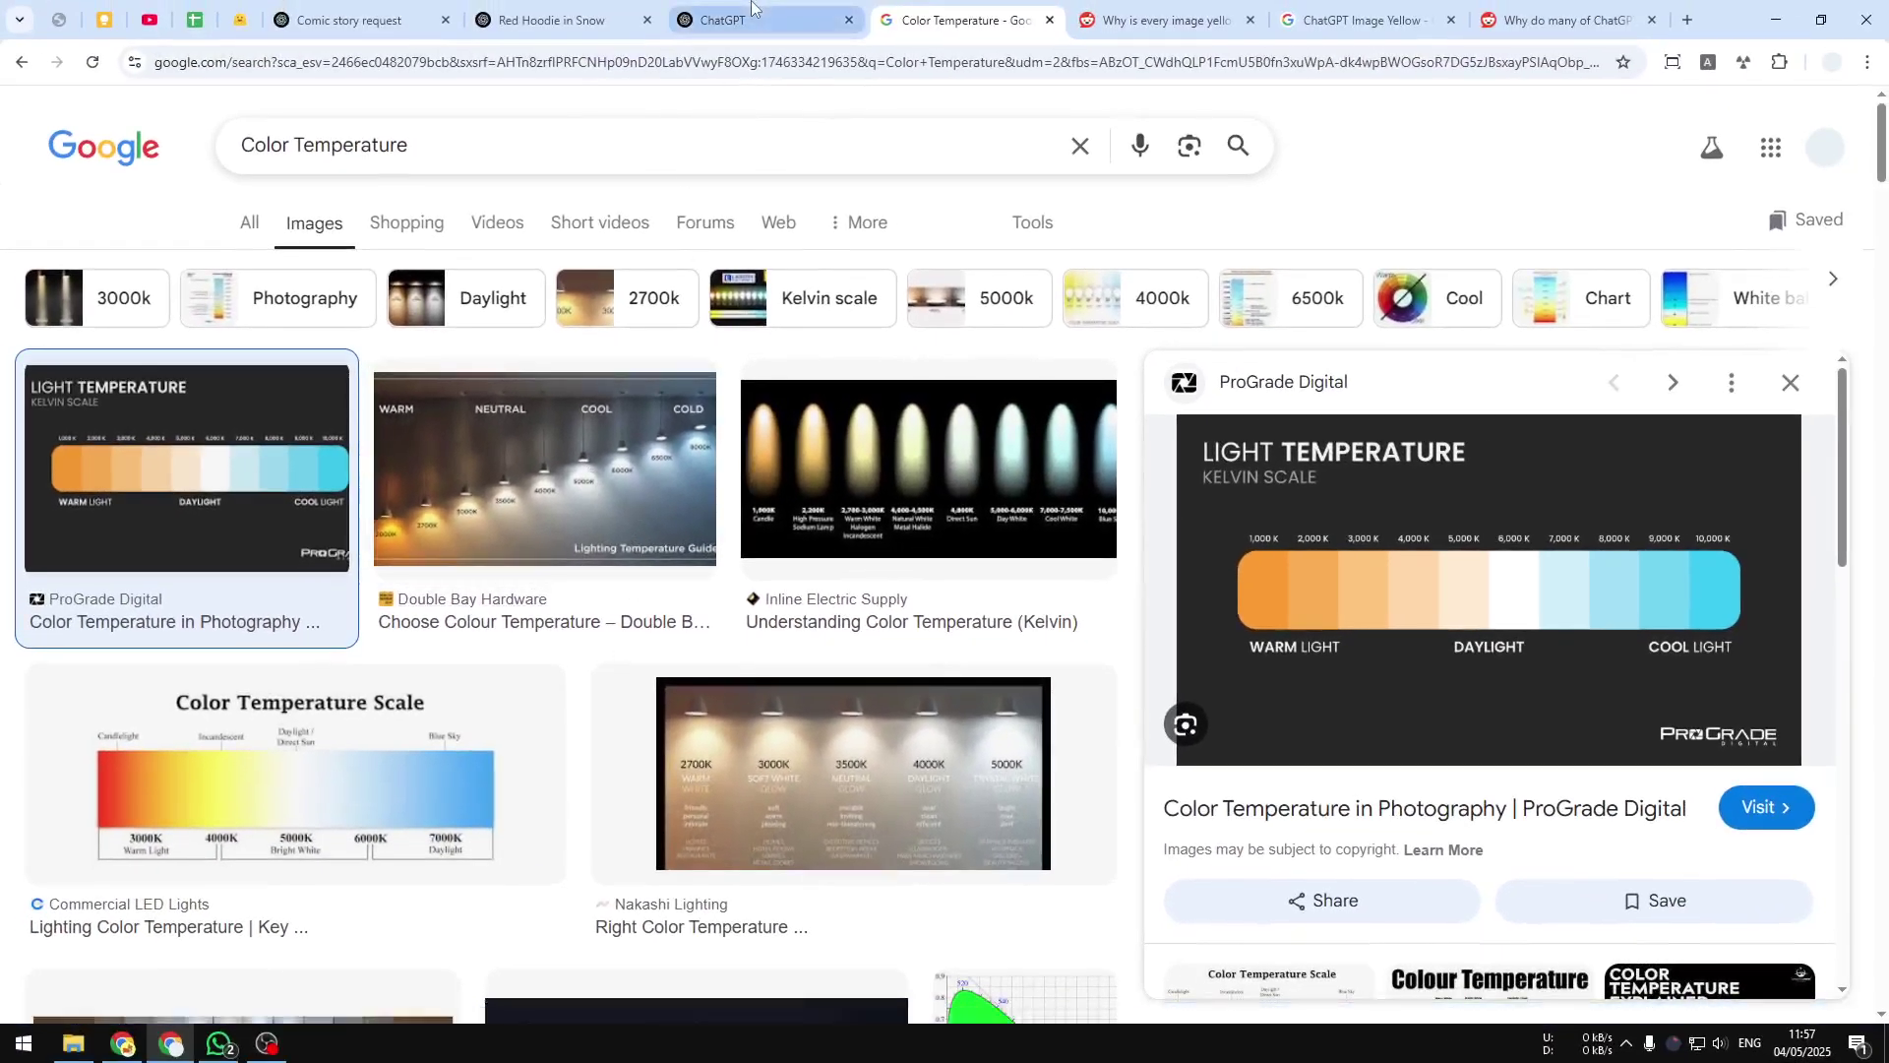
Send the 9000K prompt with Create image enabled, then return to the original Red Hoodie chat
click(754, 20)
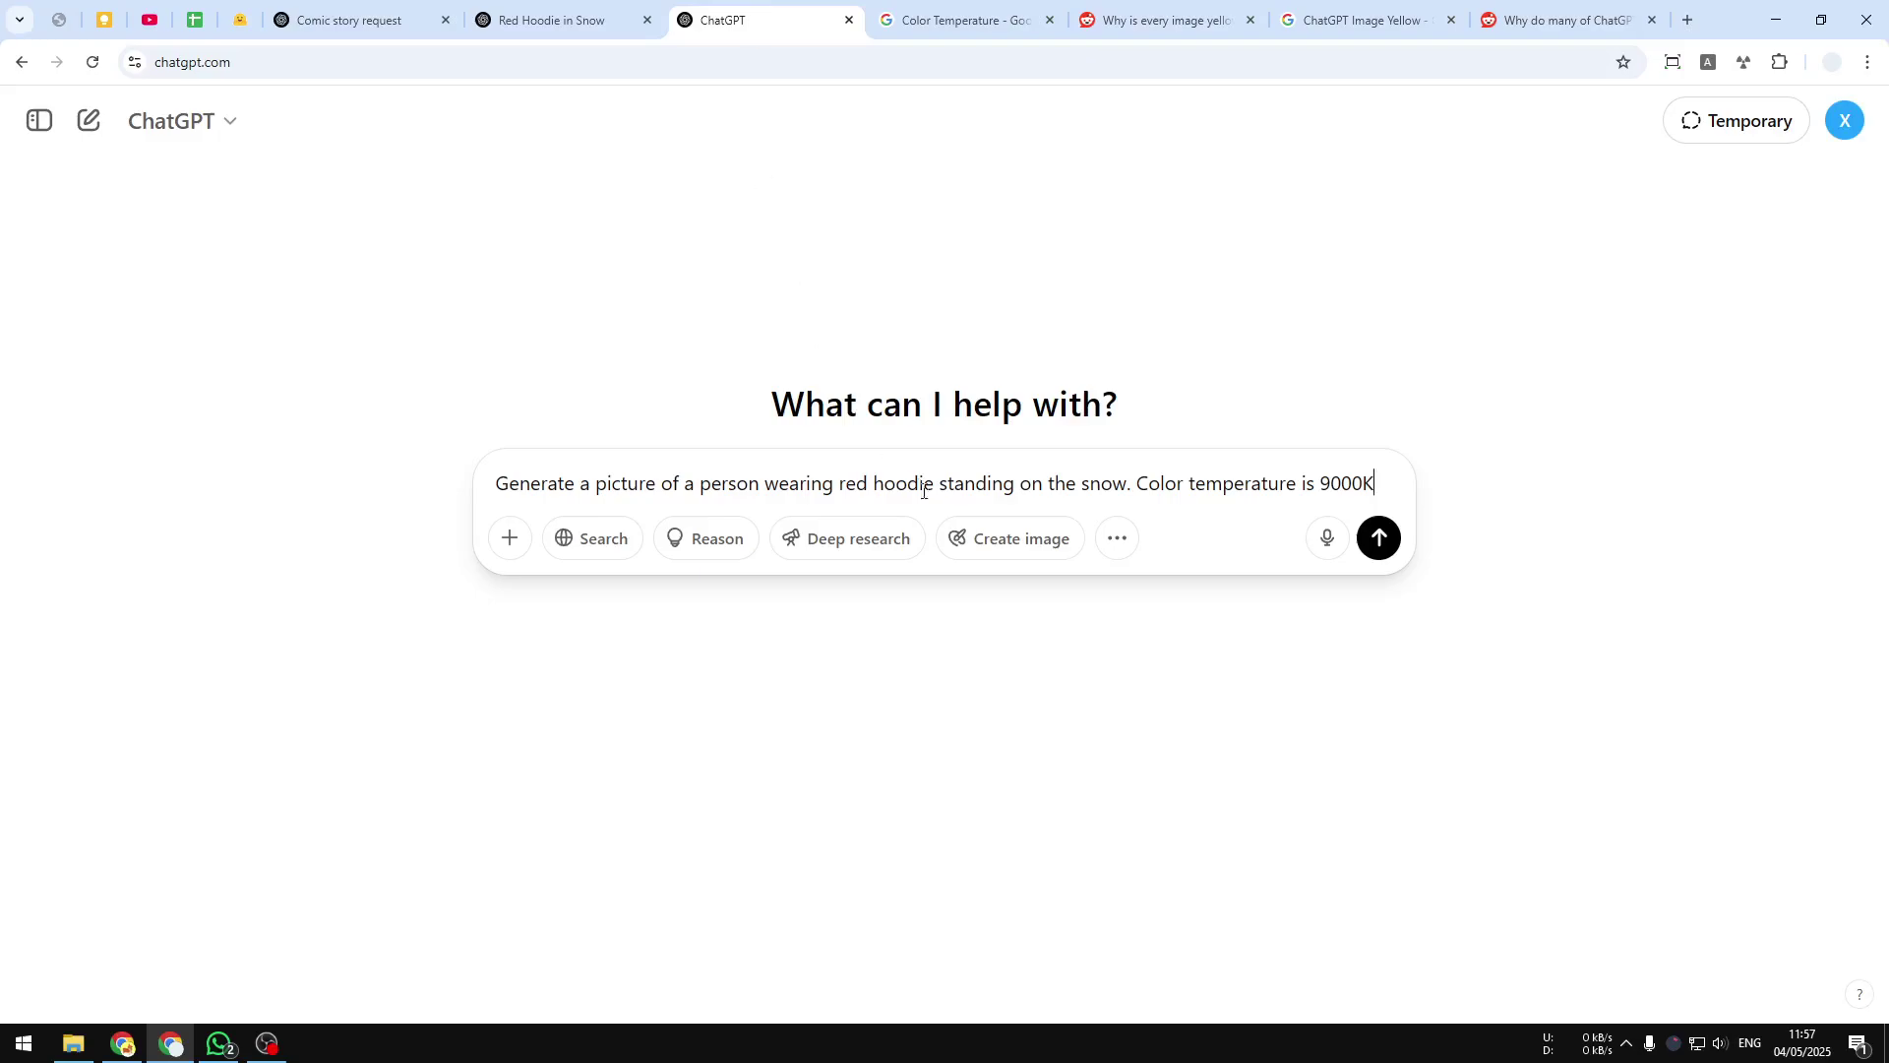
click(1005, 539)
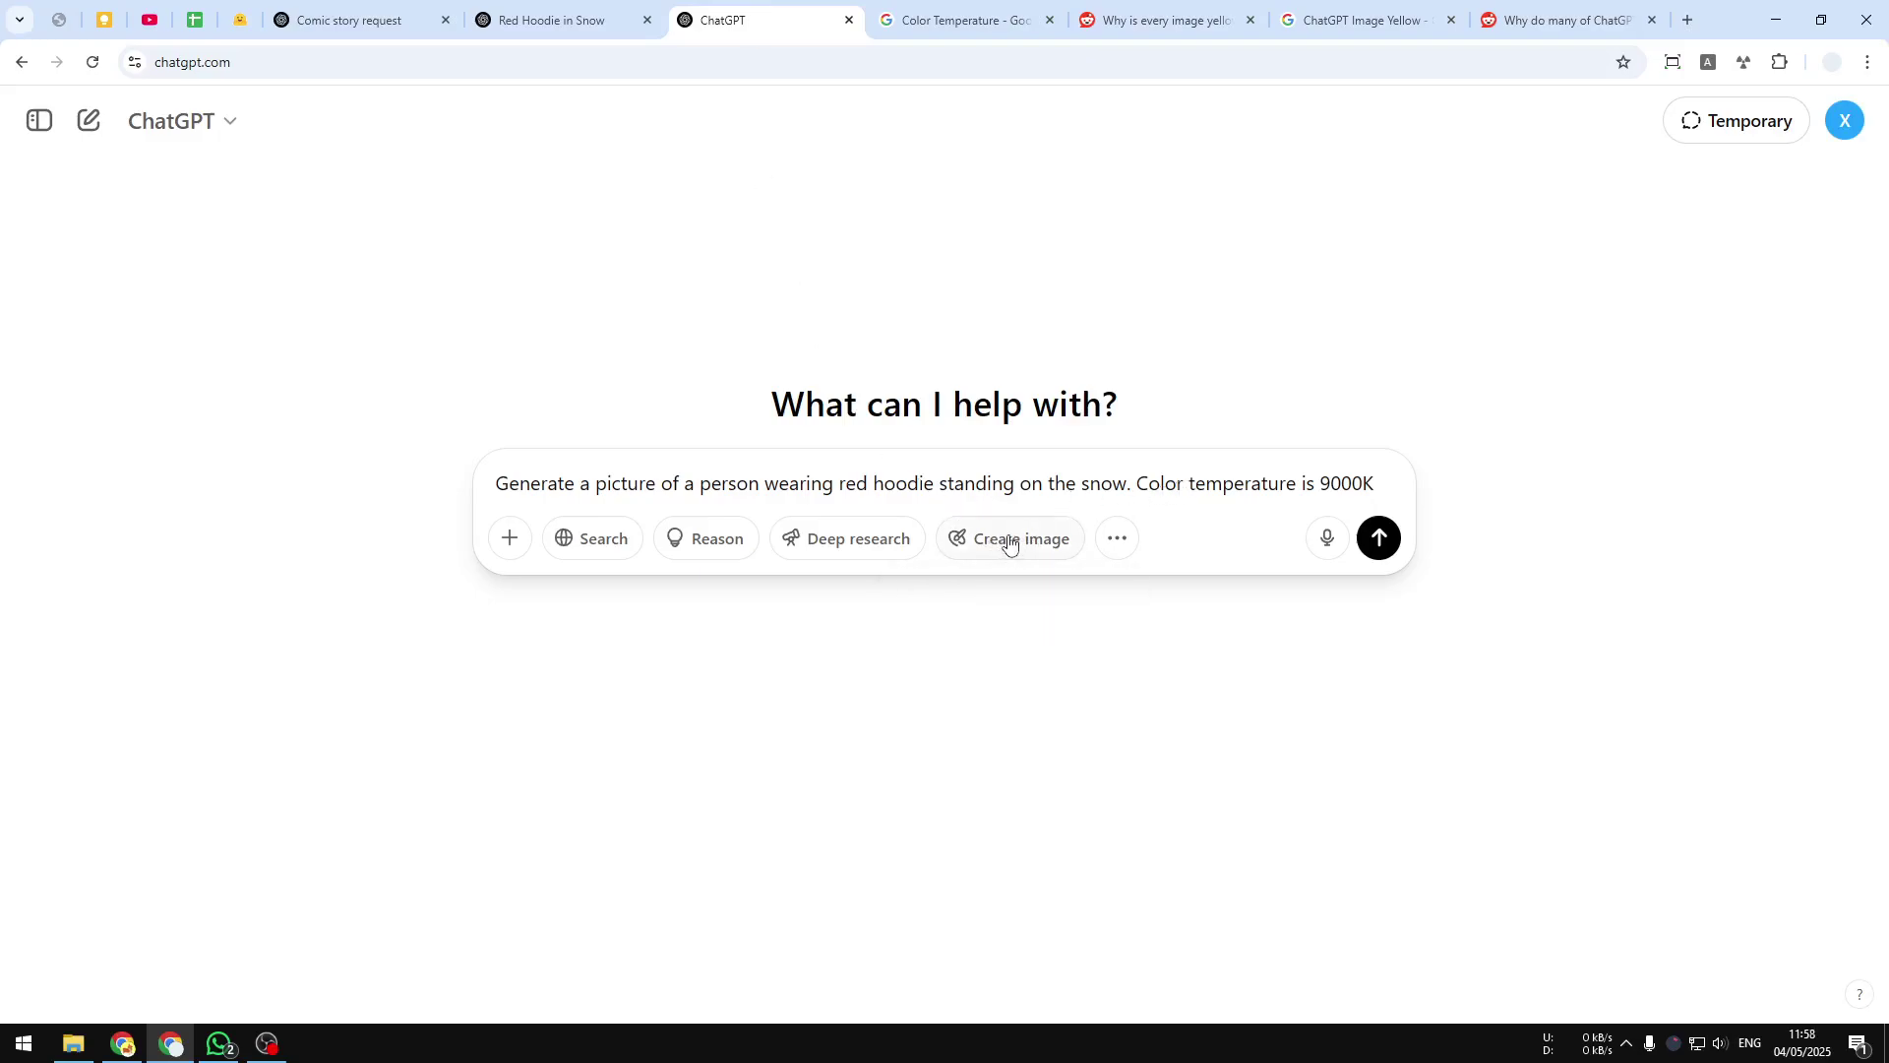
click(1378, 548)
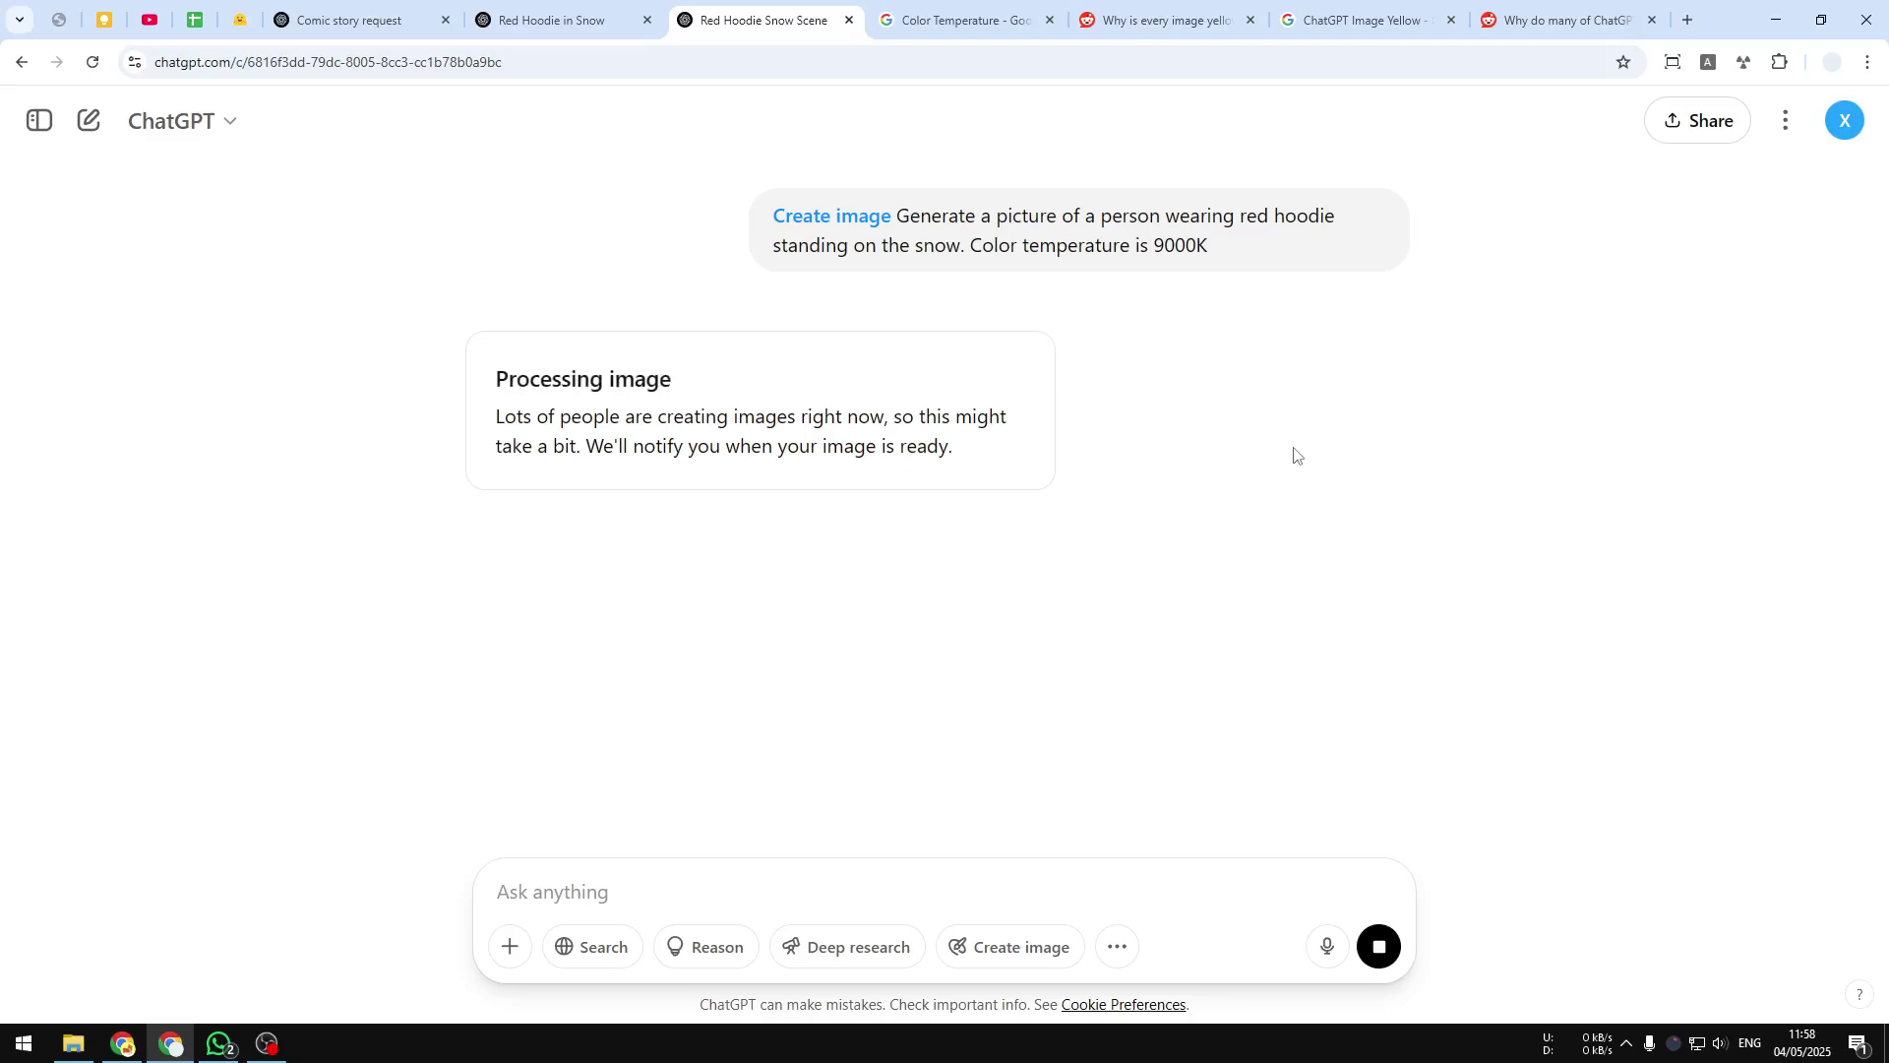
click(591, 18)
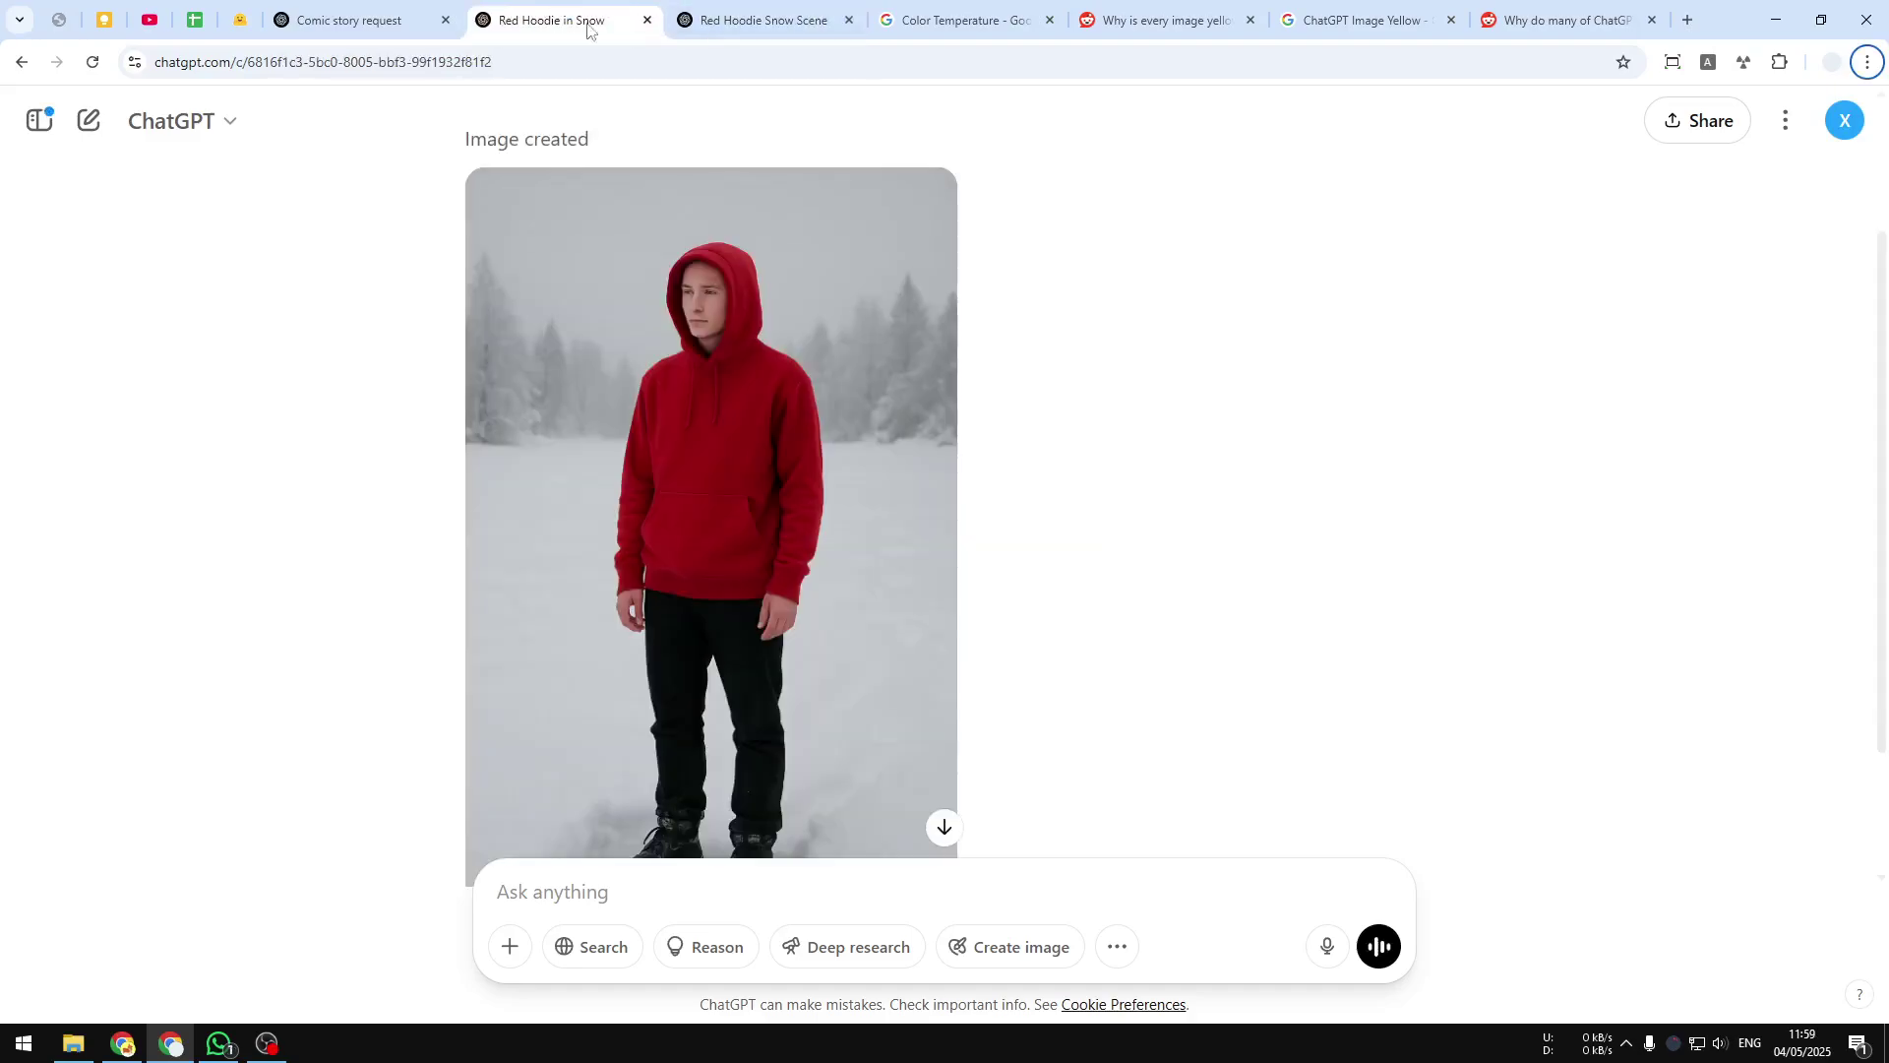
Inspect the new blue-toned 9000K image and compare it with the earlier red hoodie image
click(787, 20)
scroll(801, 376, down, 3)
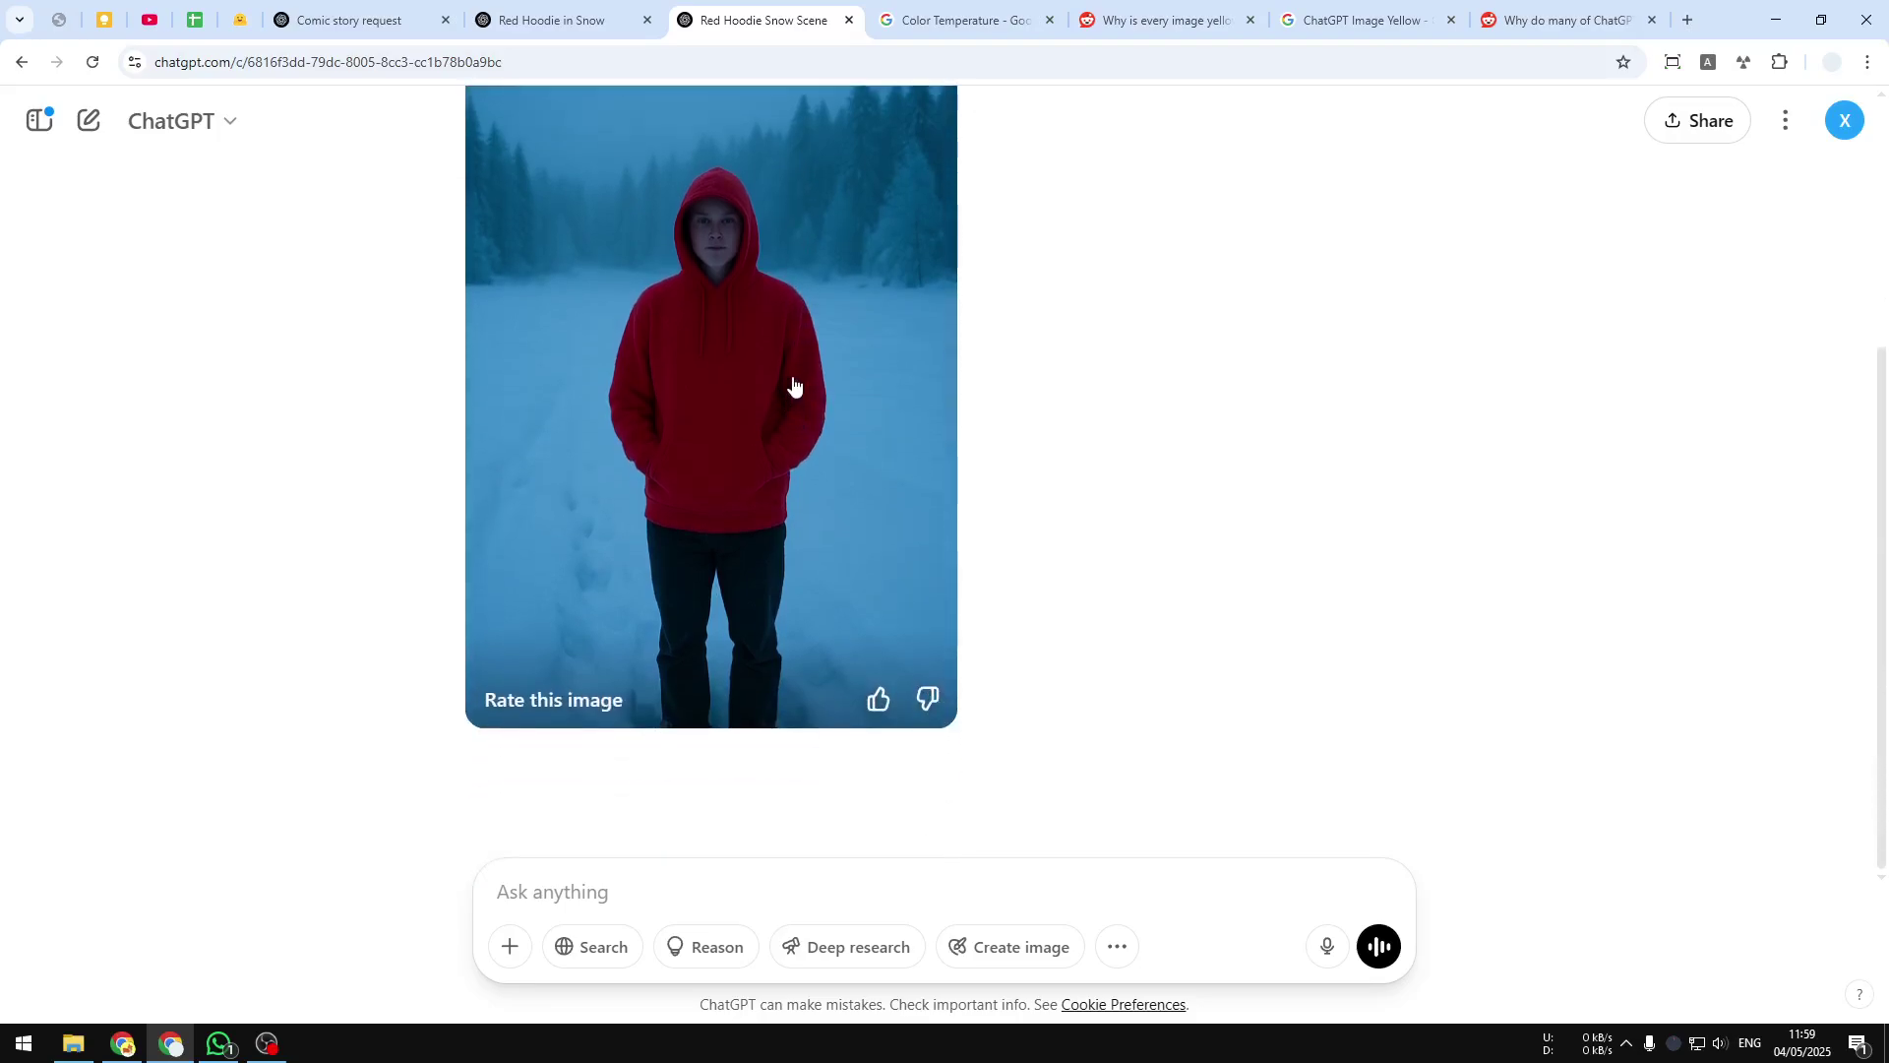
scroll(799, 379, up, 1)
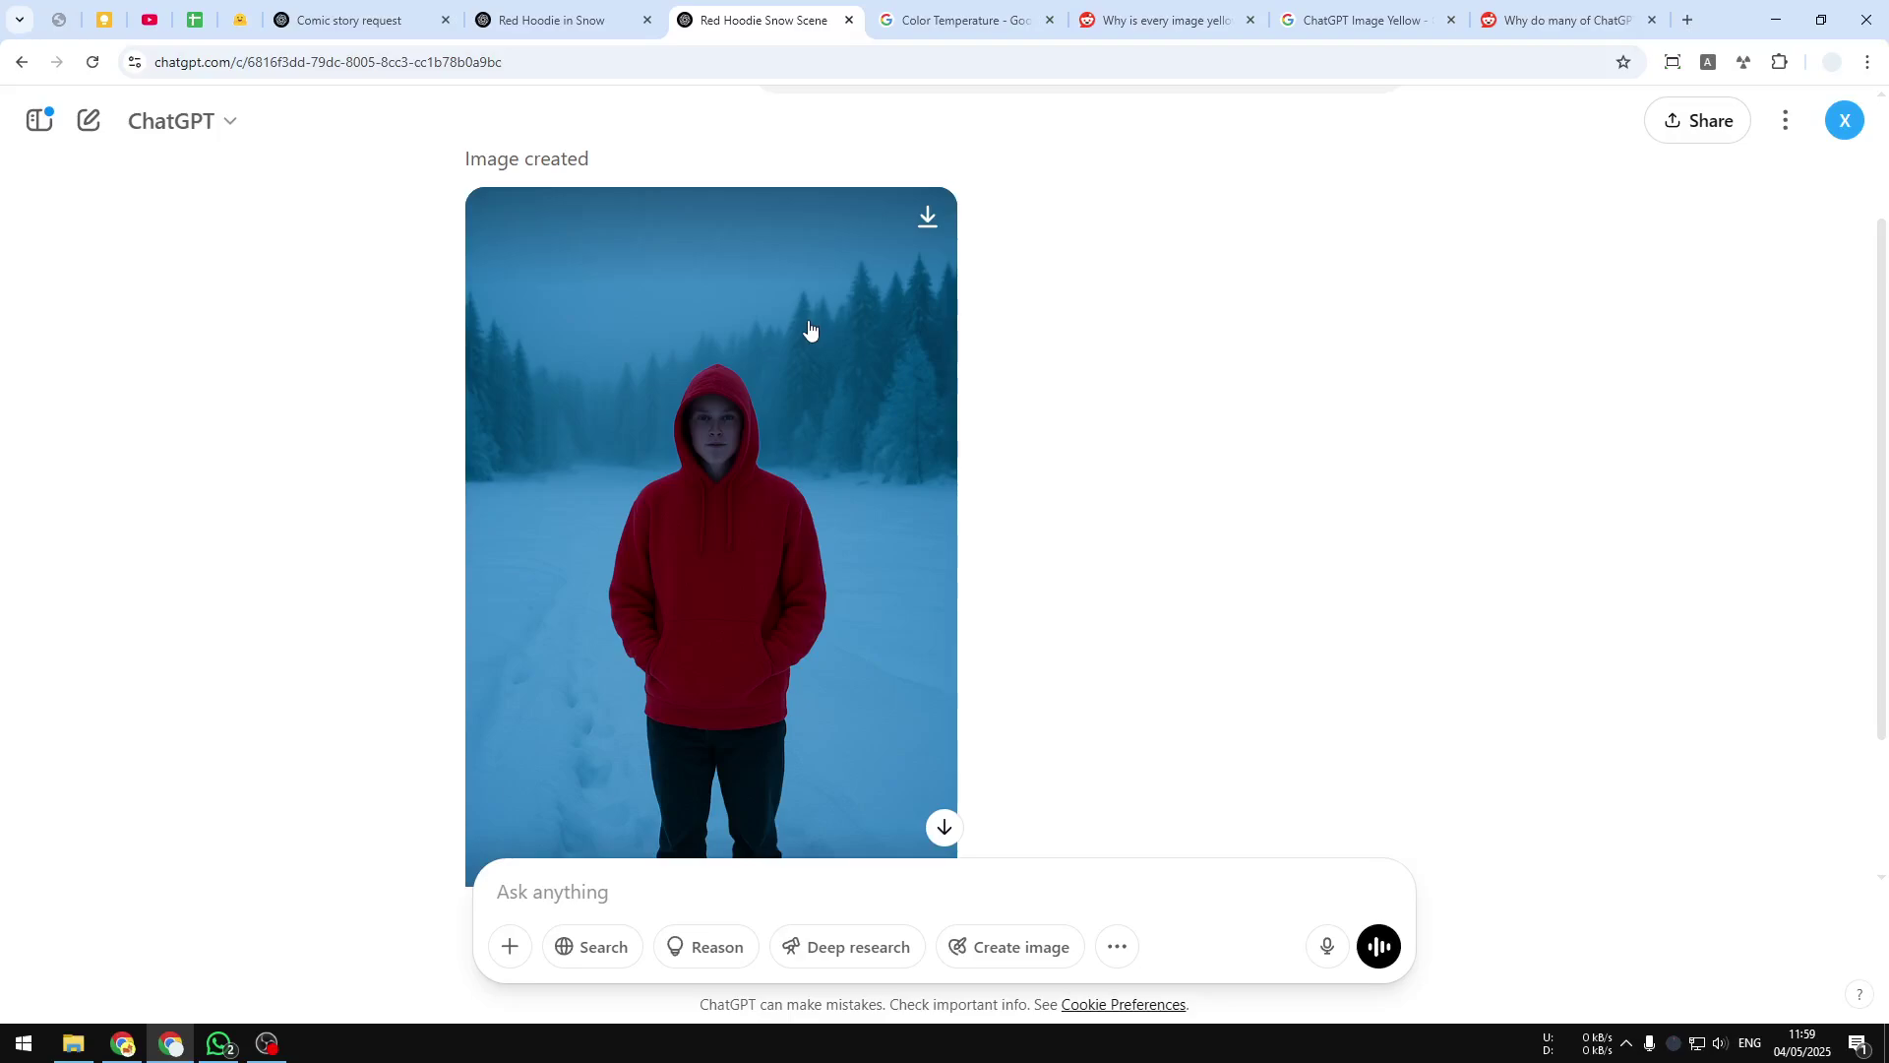
scroll(822, 380, down, 2)
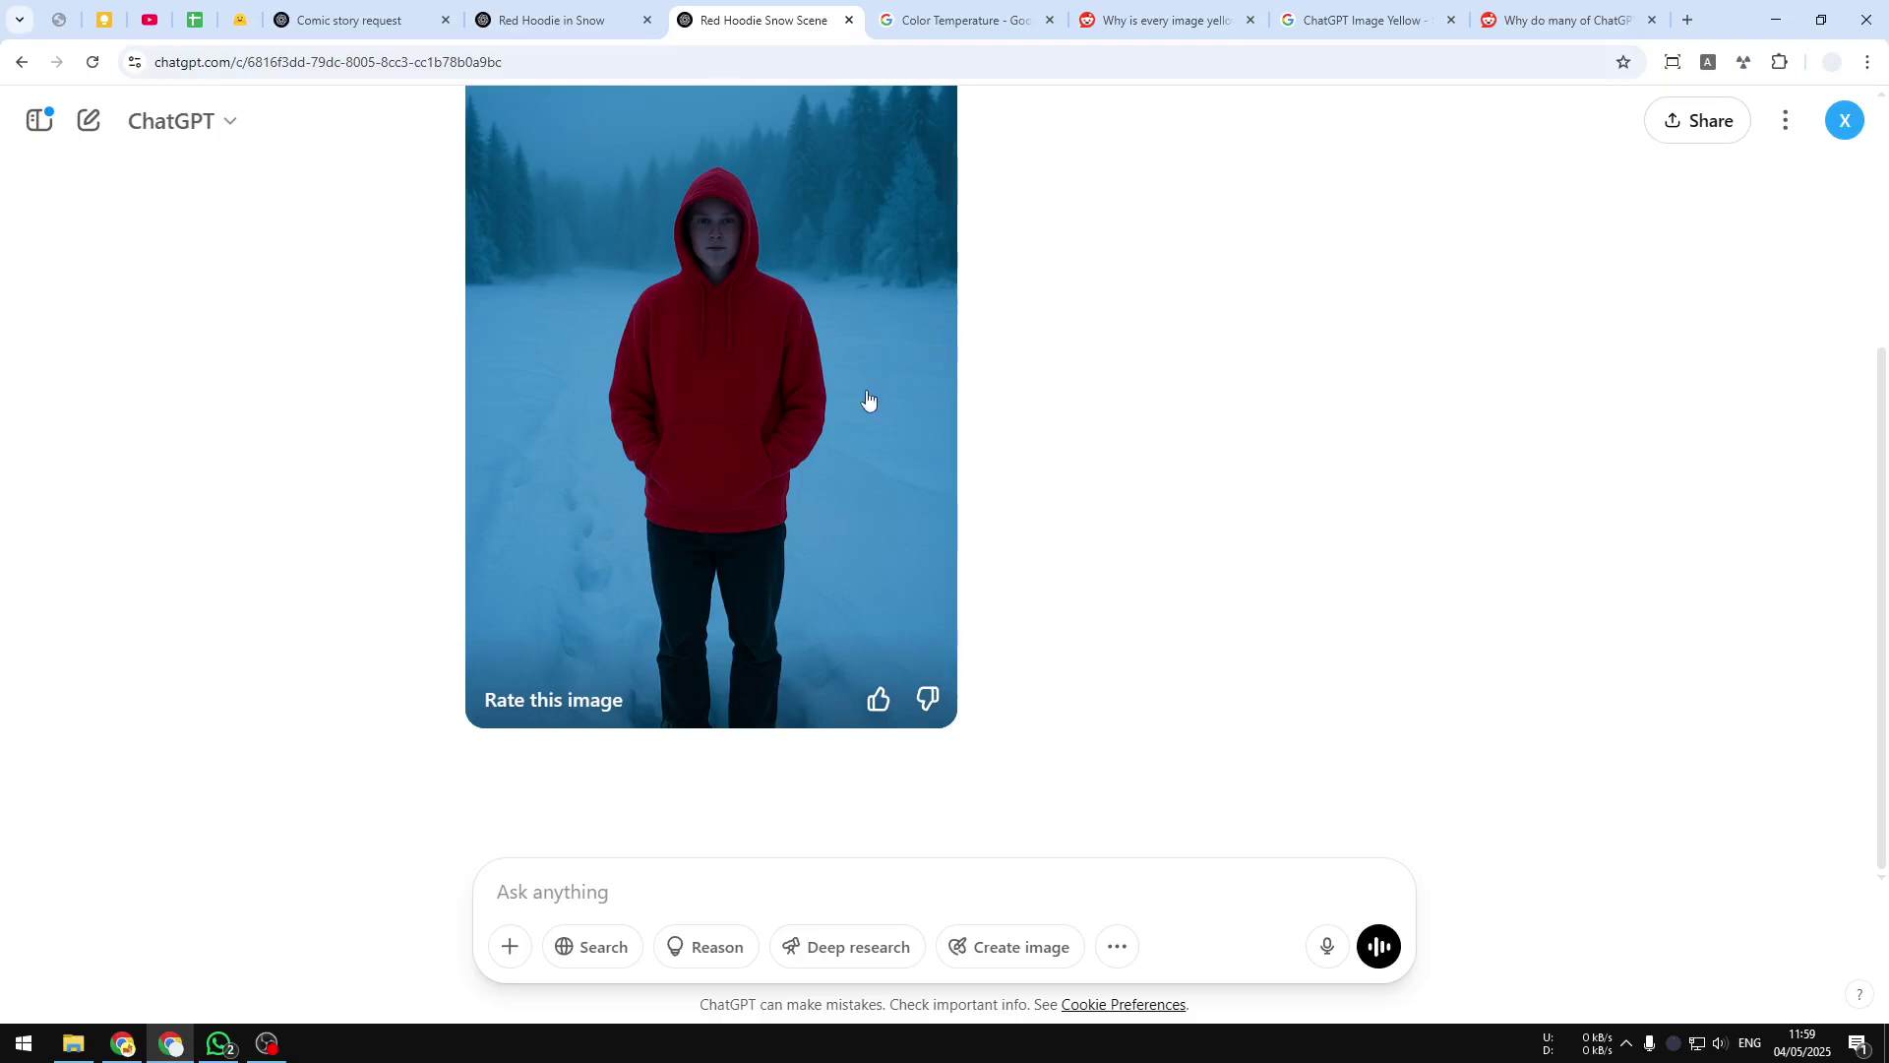
scroll(867, 399, up, 1)
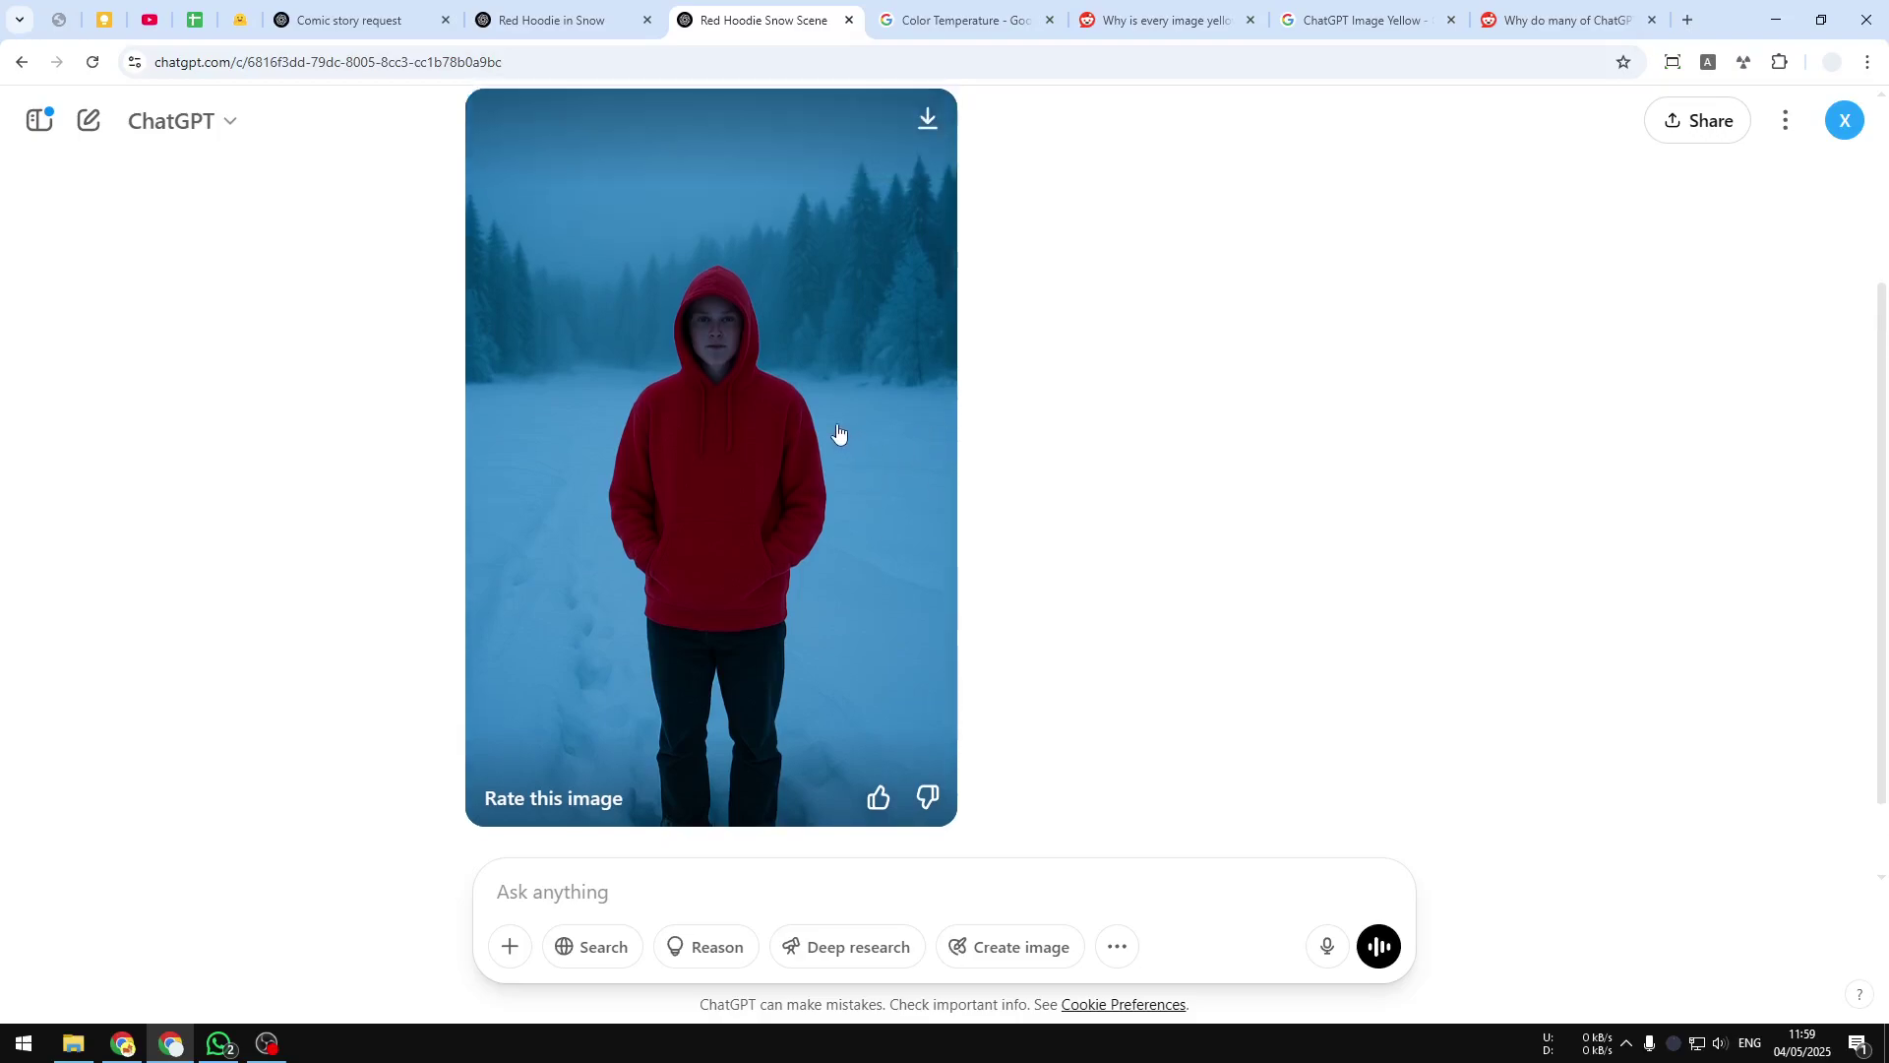
key(ctrl+shift+Tab)
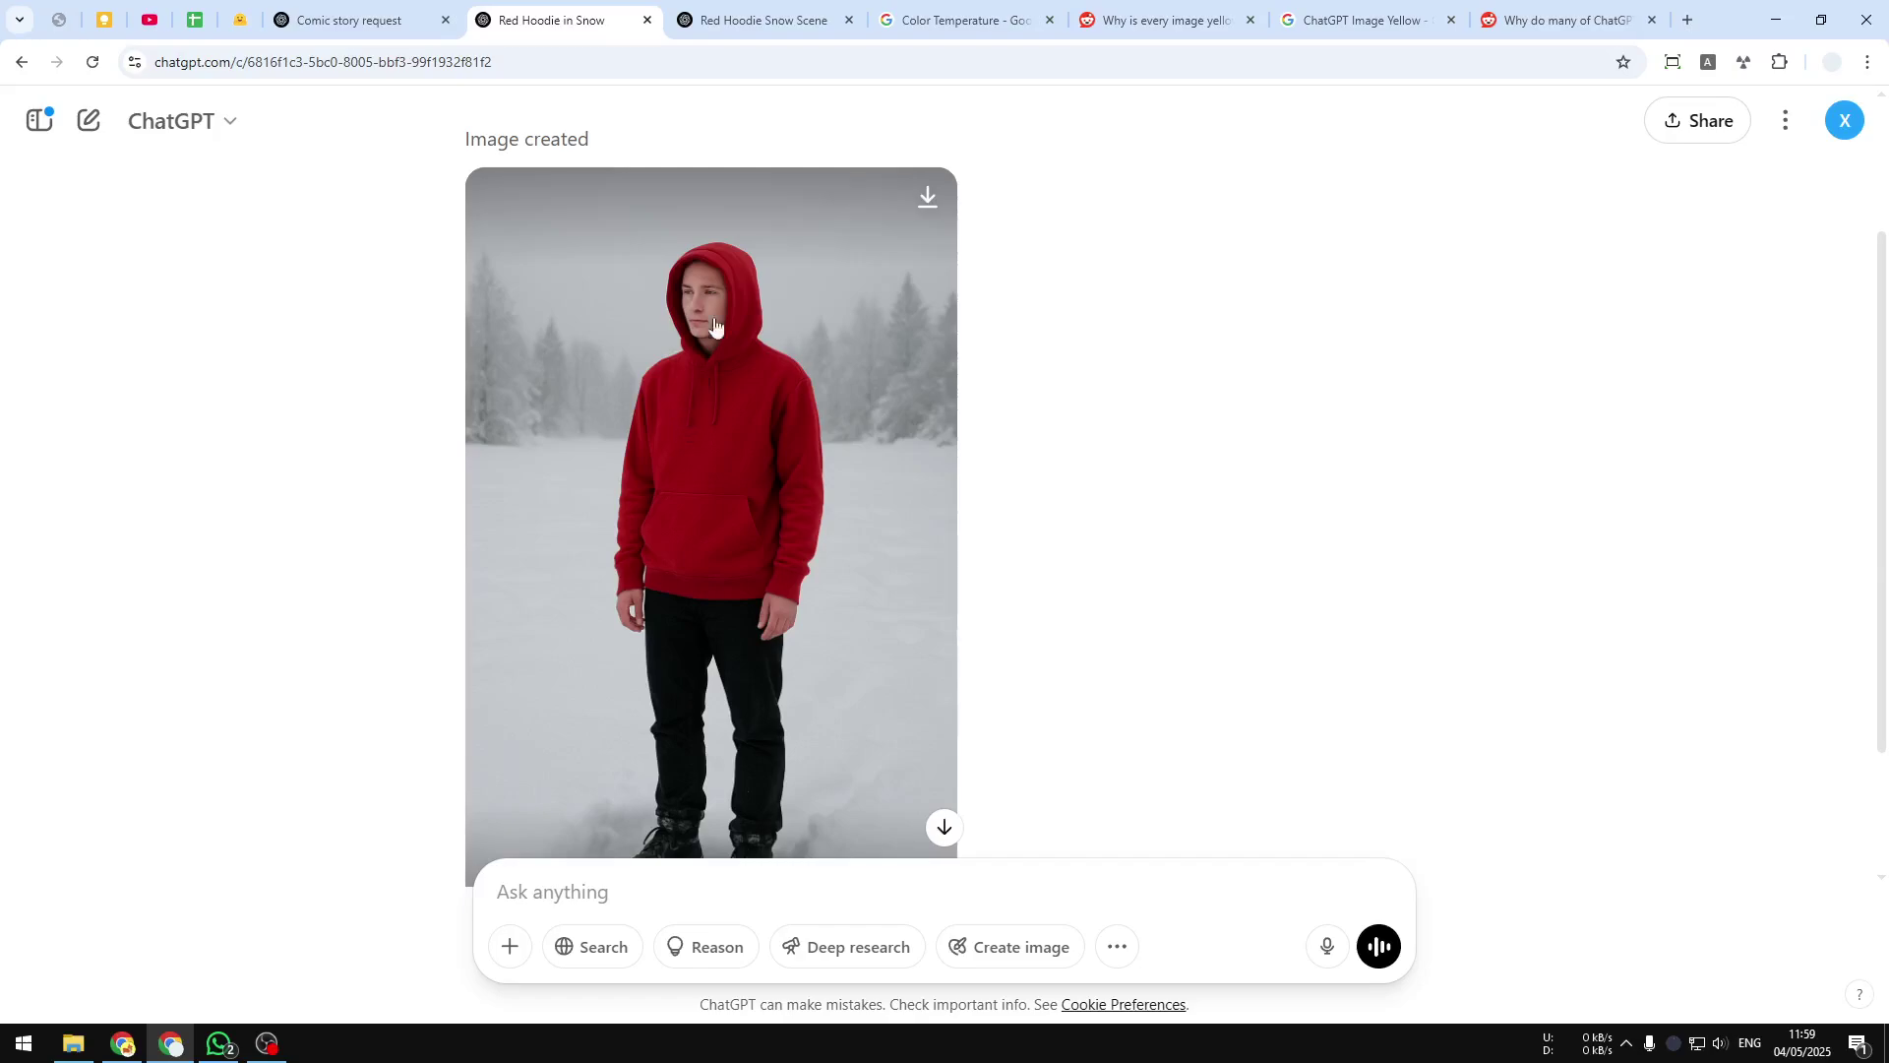
key(ctrl+Tab)
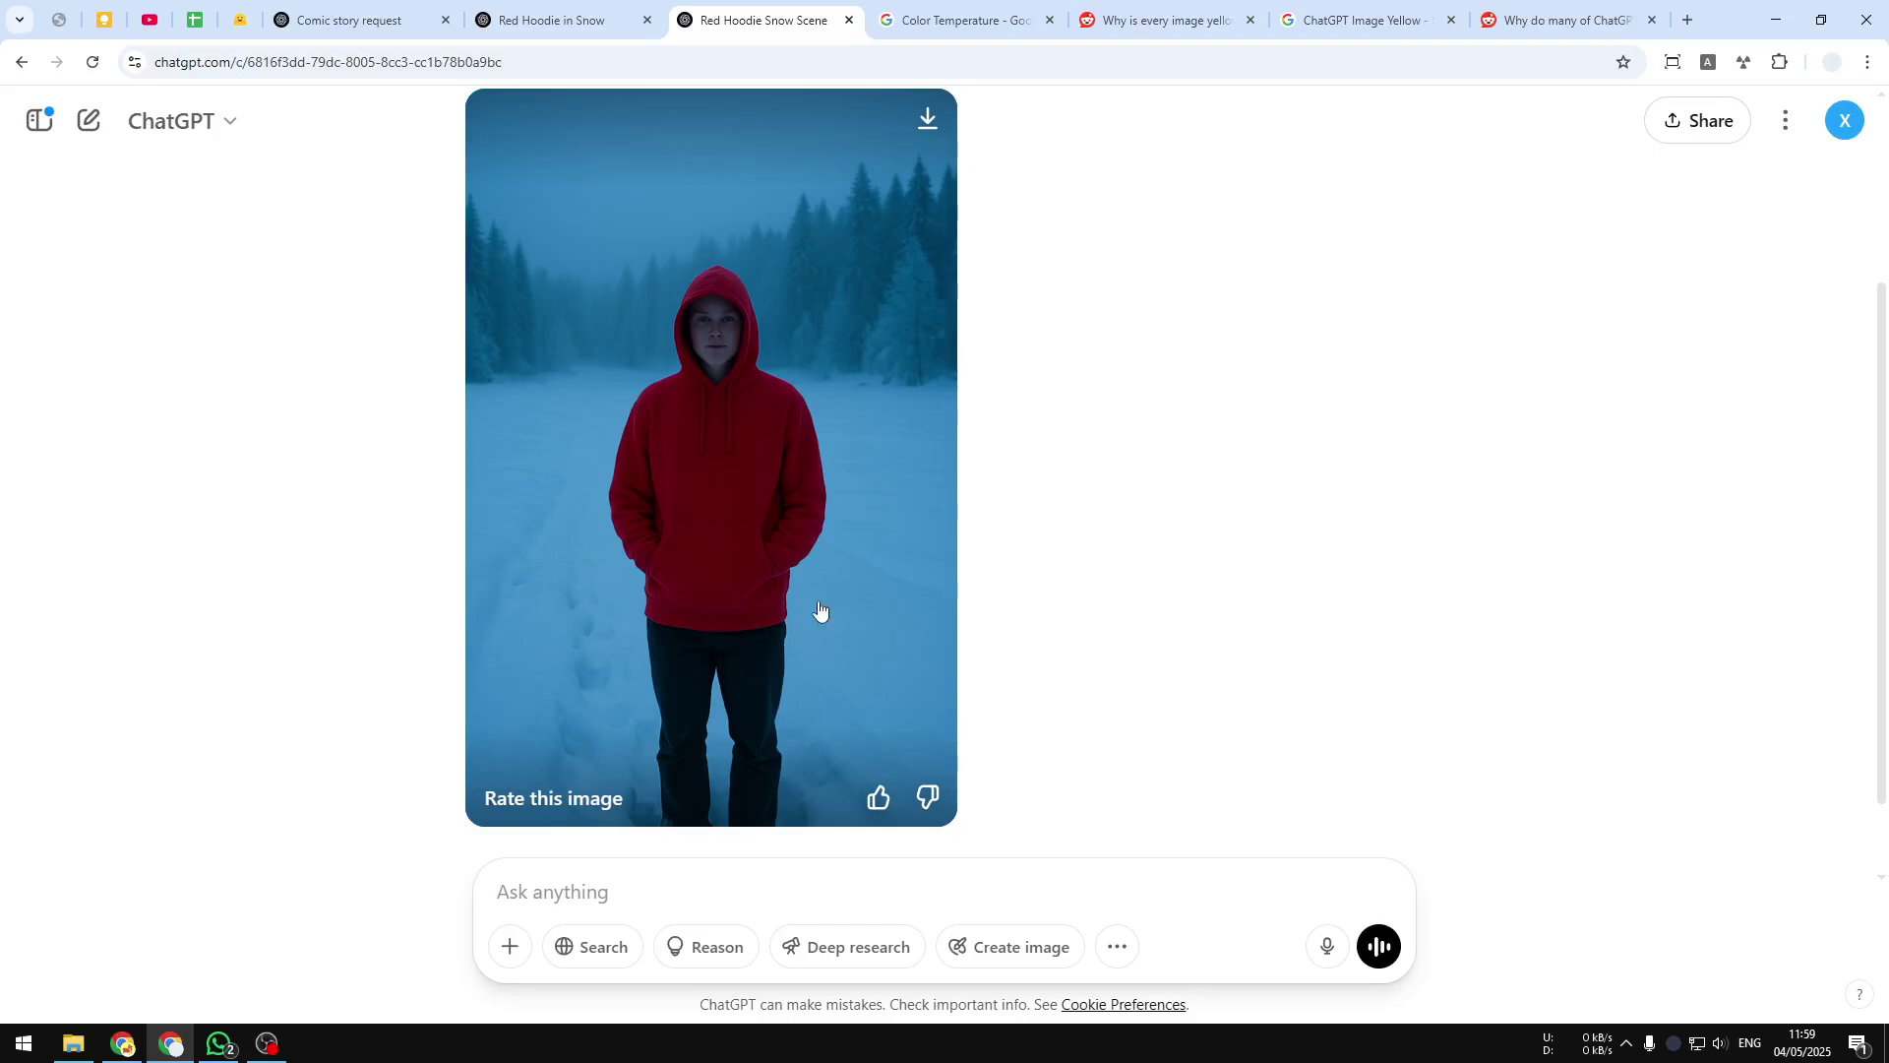
scroll(818, 610, up, 3)
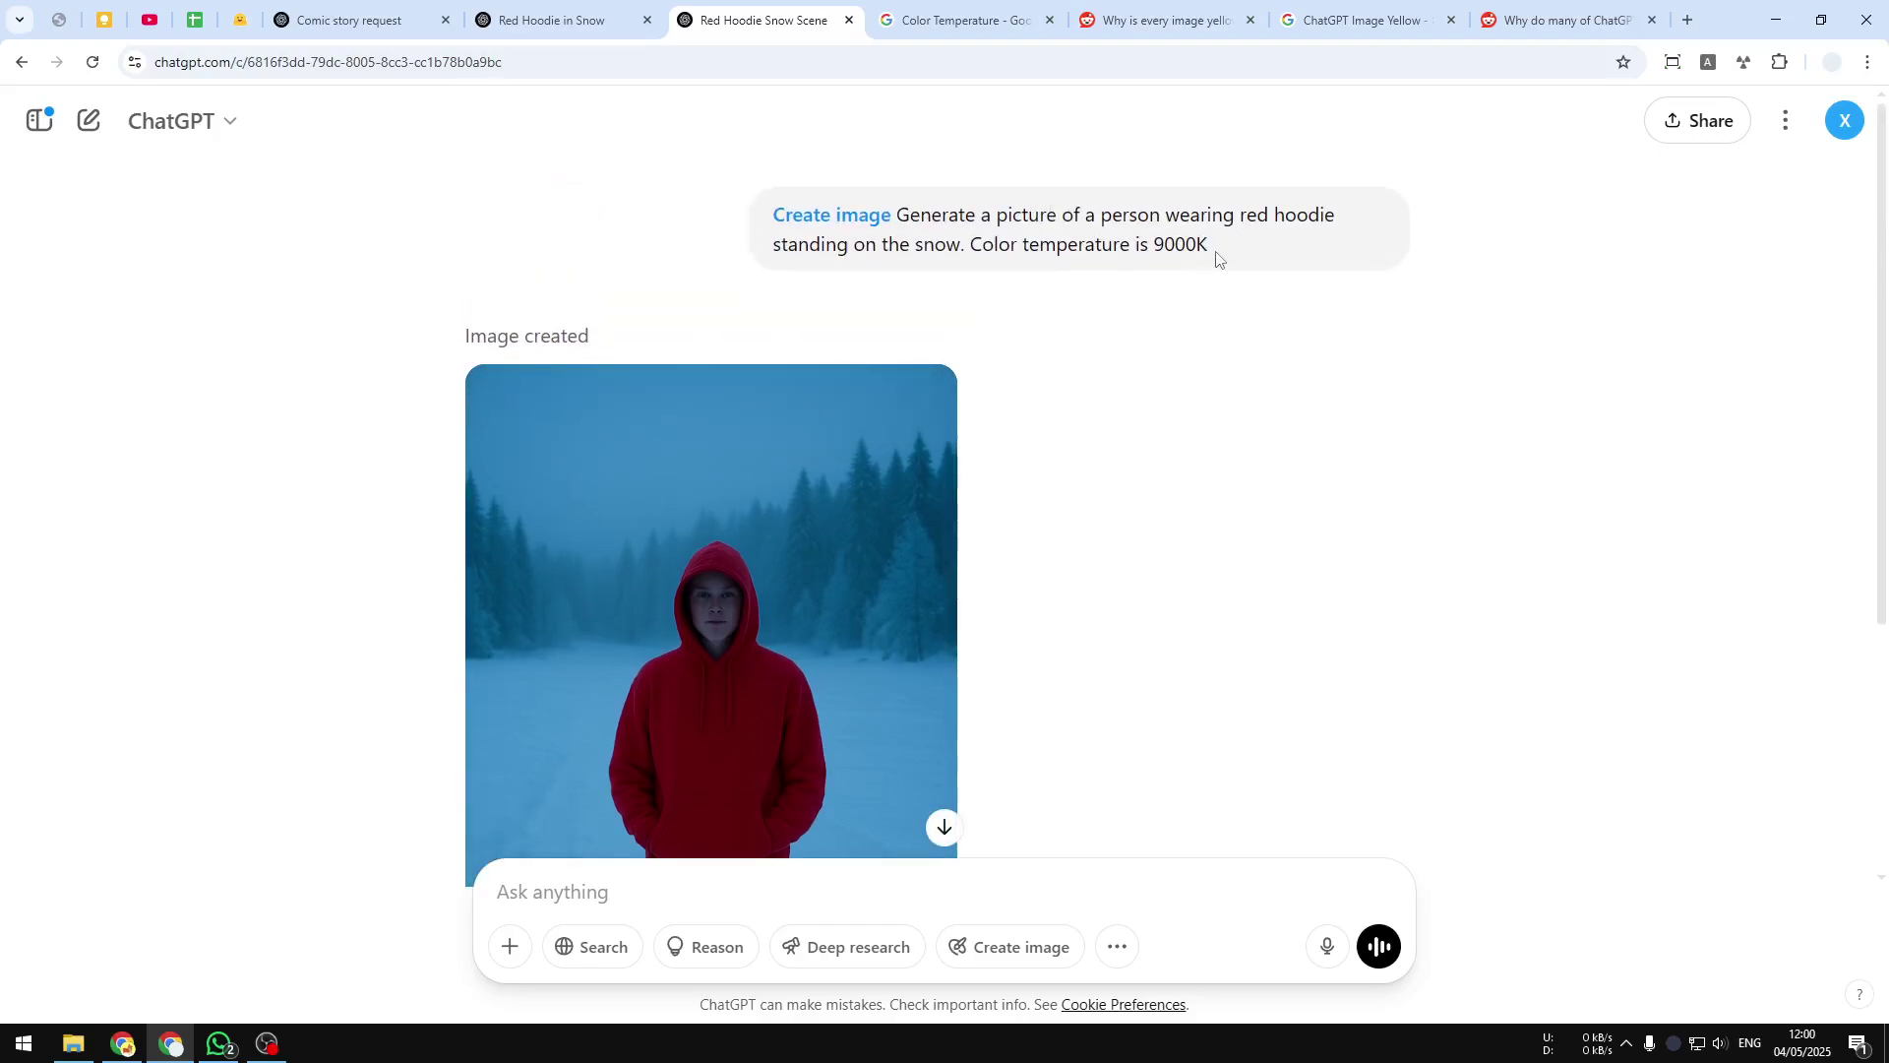
Compare the blue snow image against the Kelvin chart, then go to the Comic story request chat
click(946, 8)
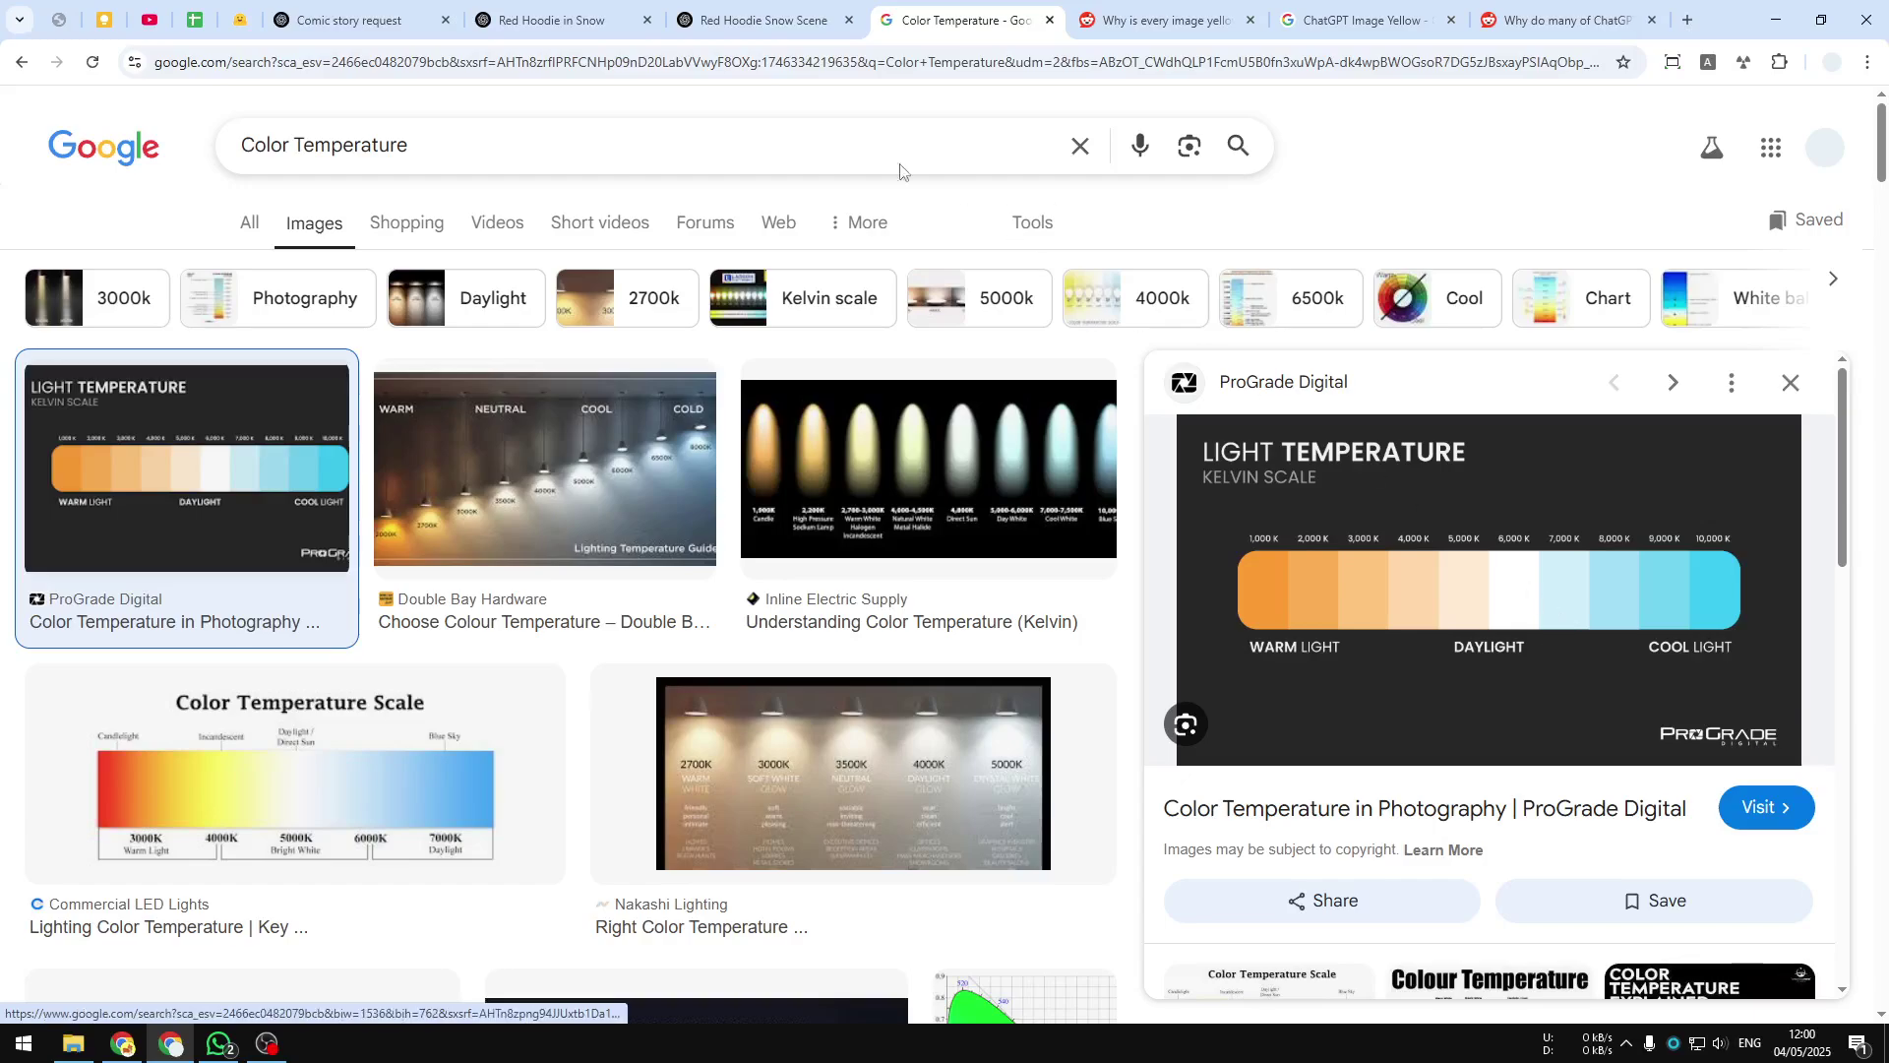
click(780, 12)
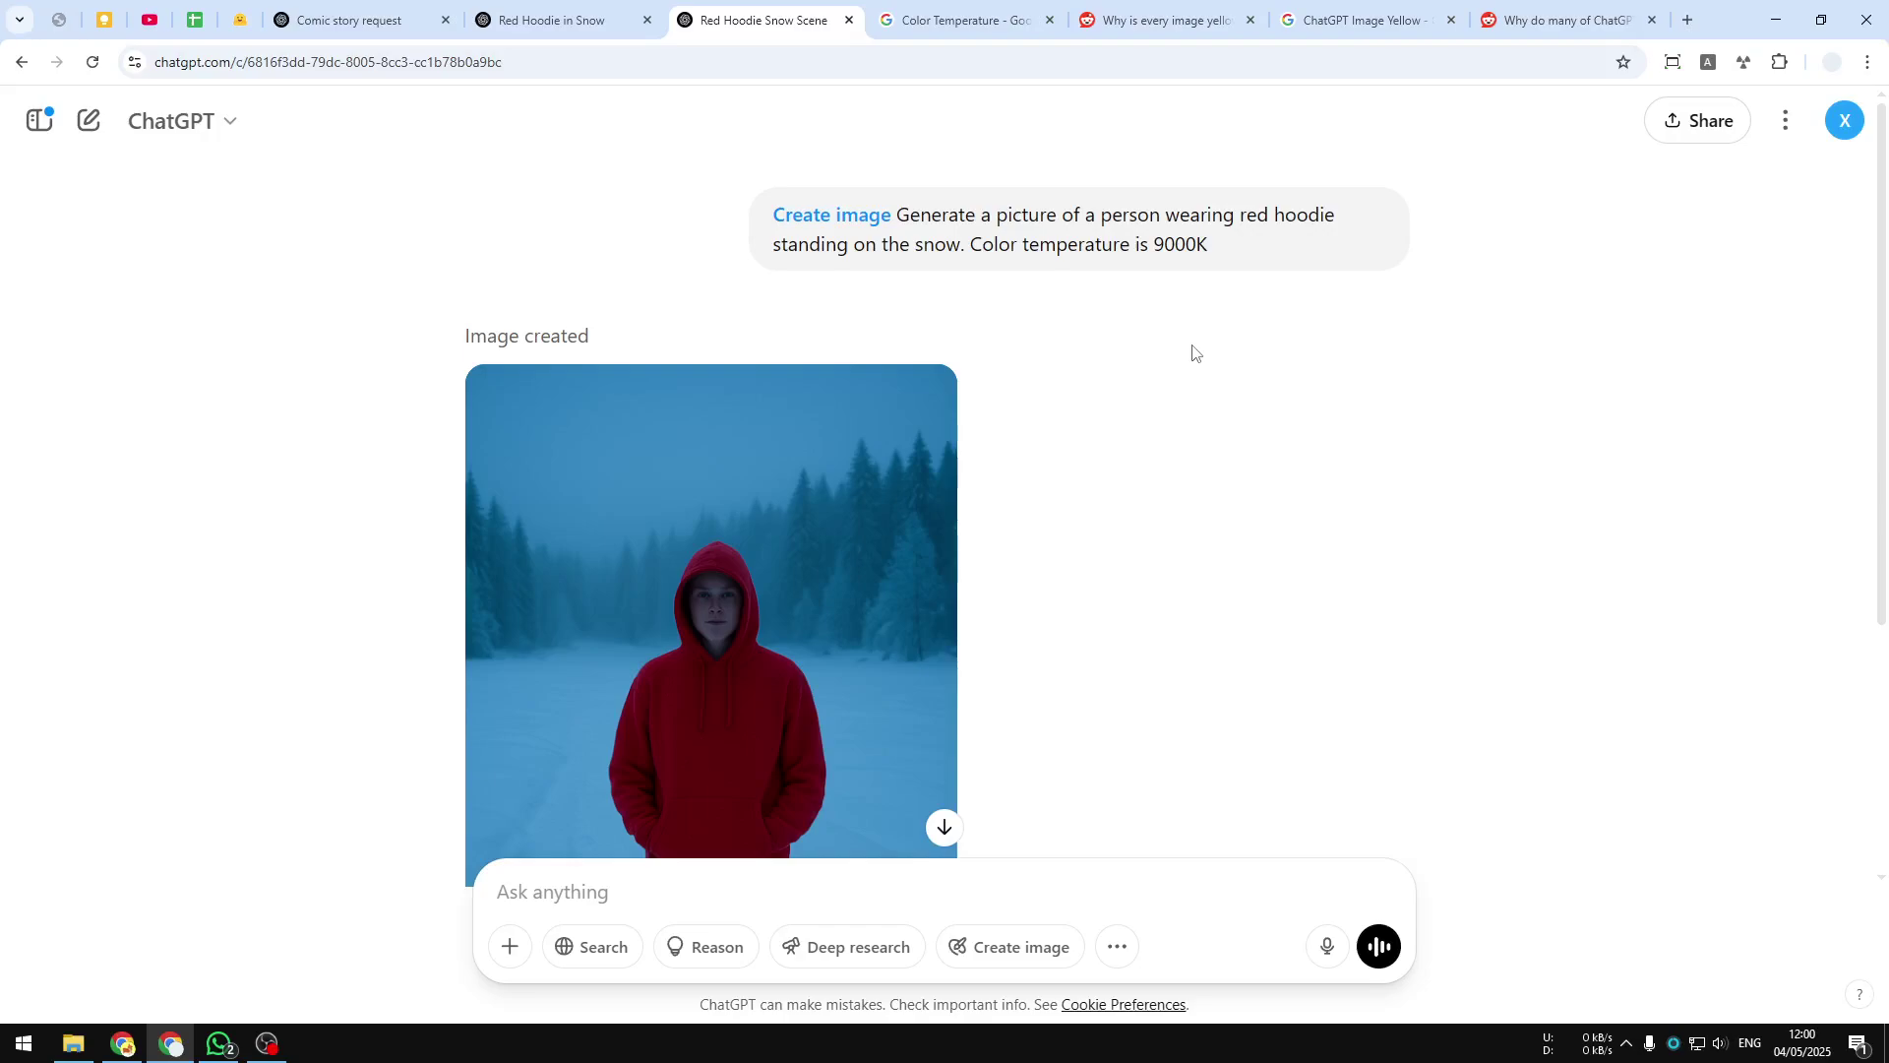
click(954, 16)
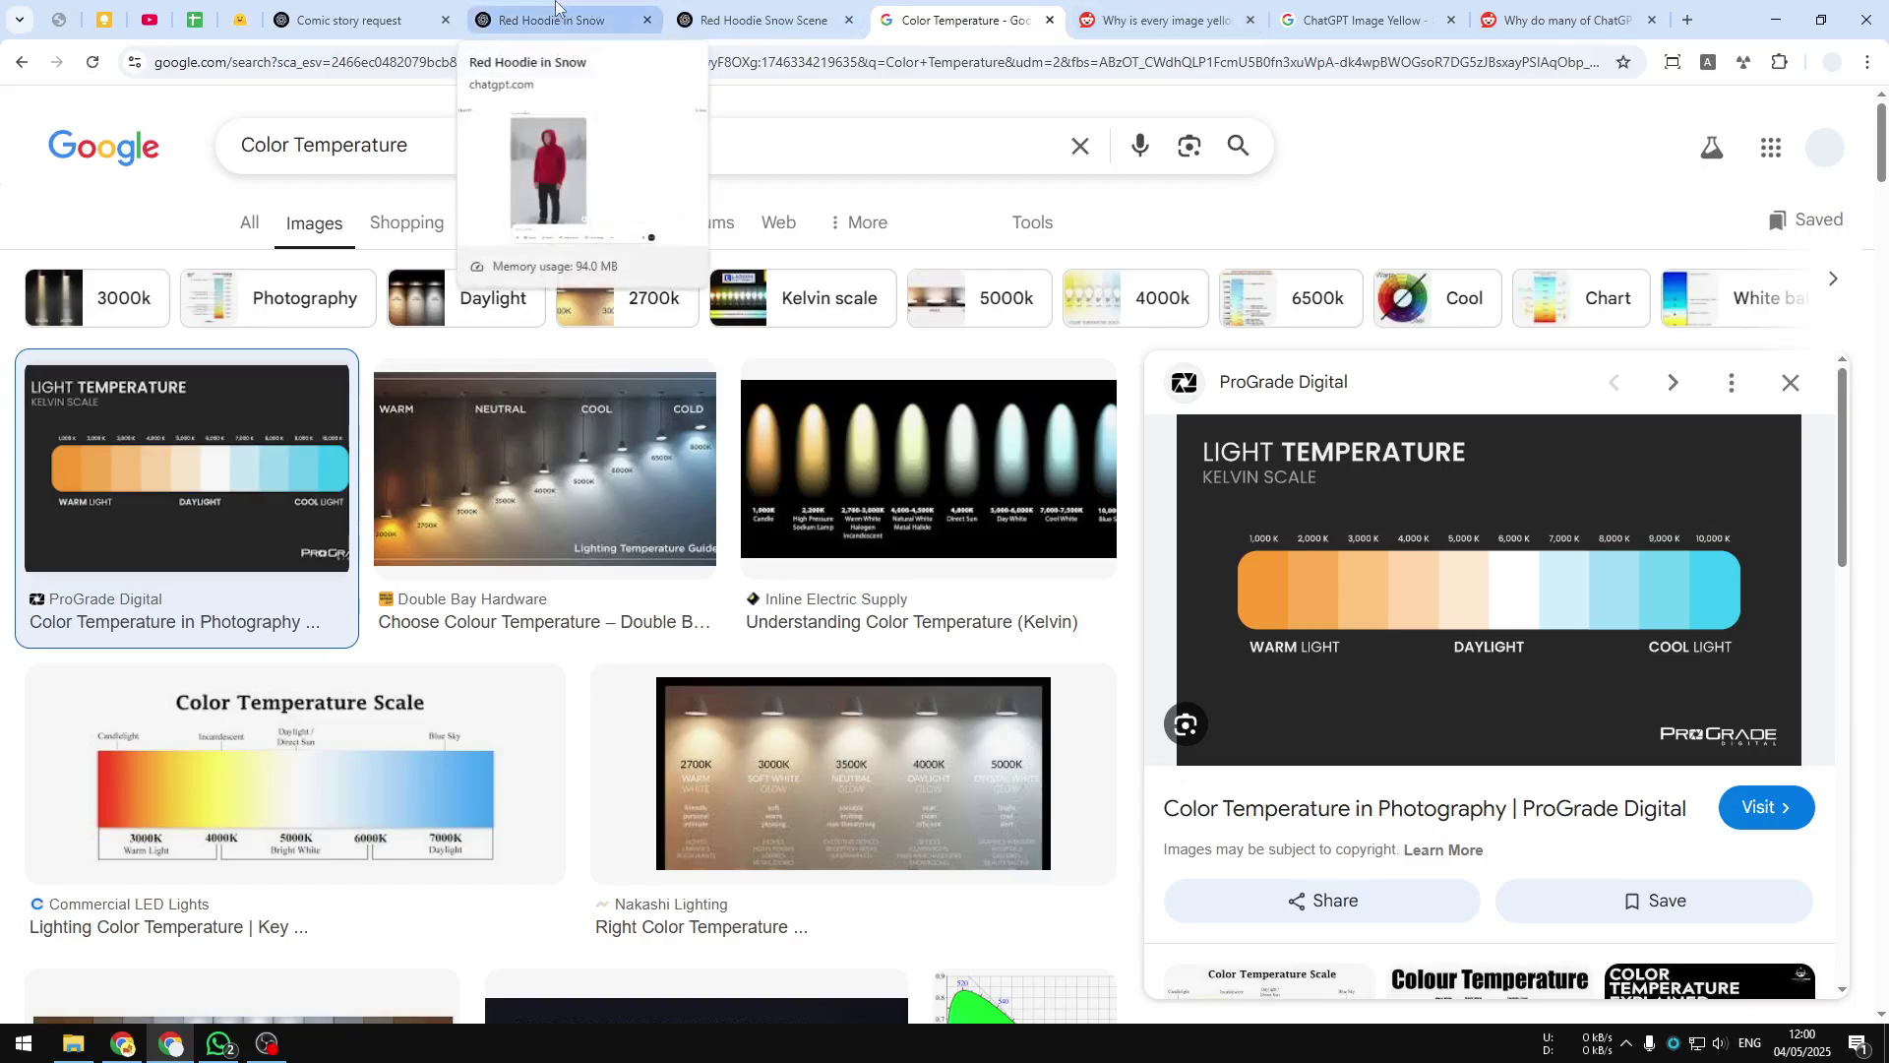
click(354, 20)
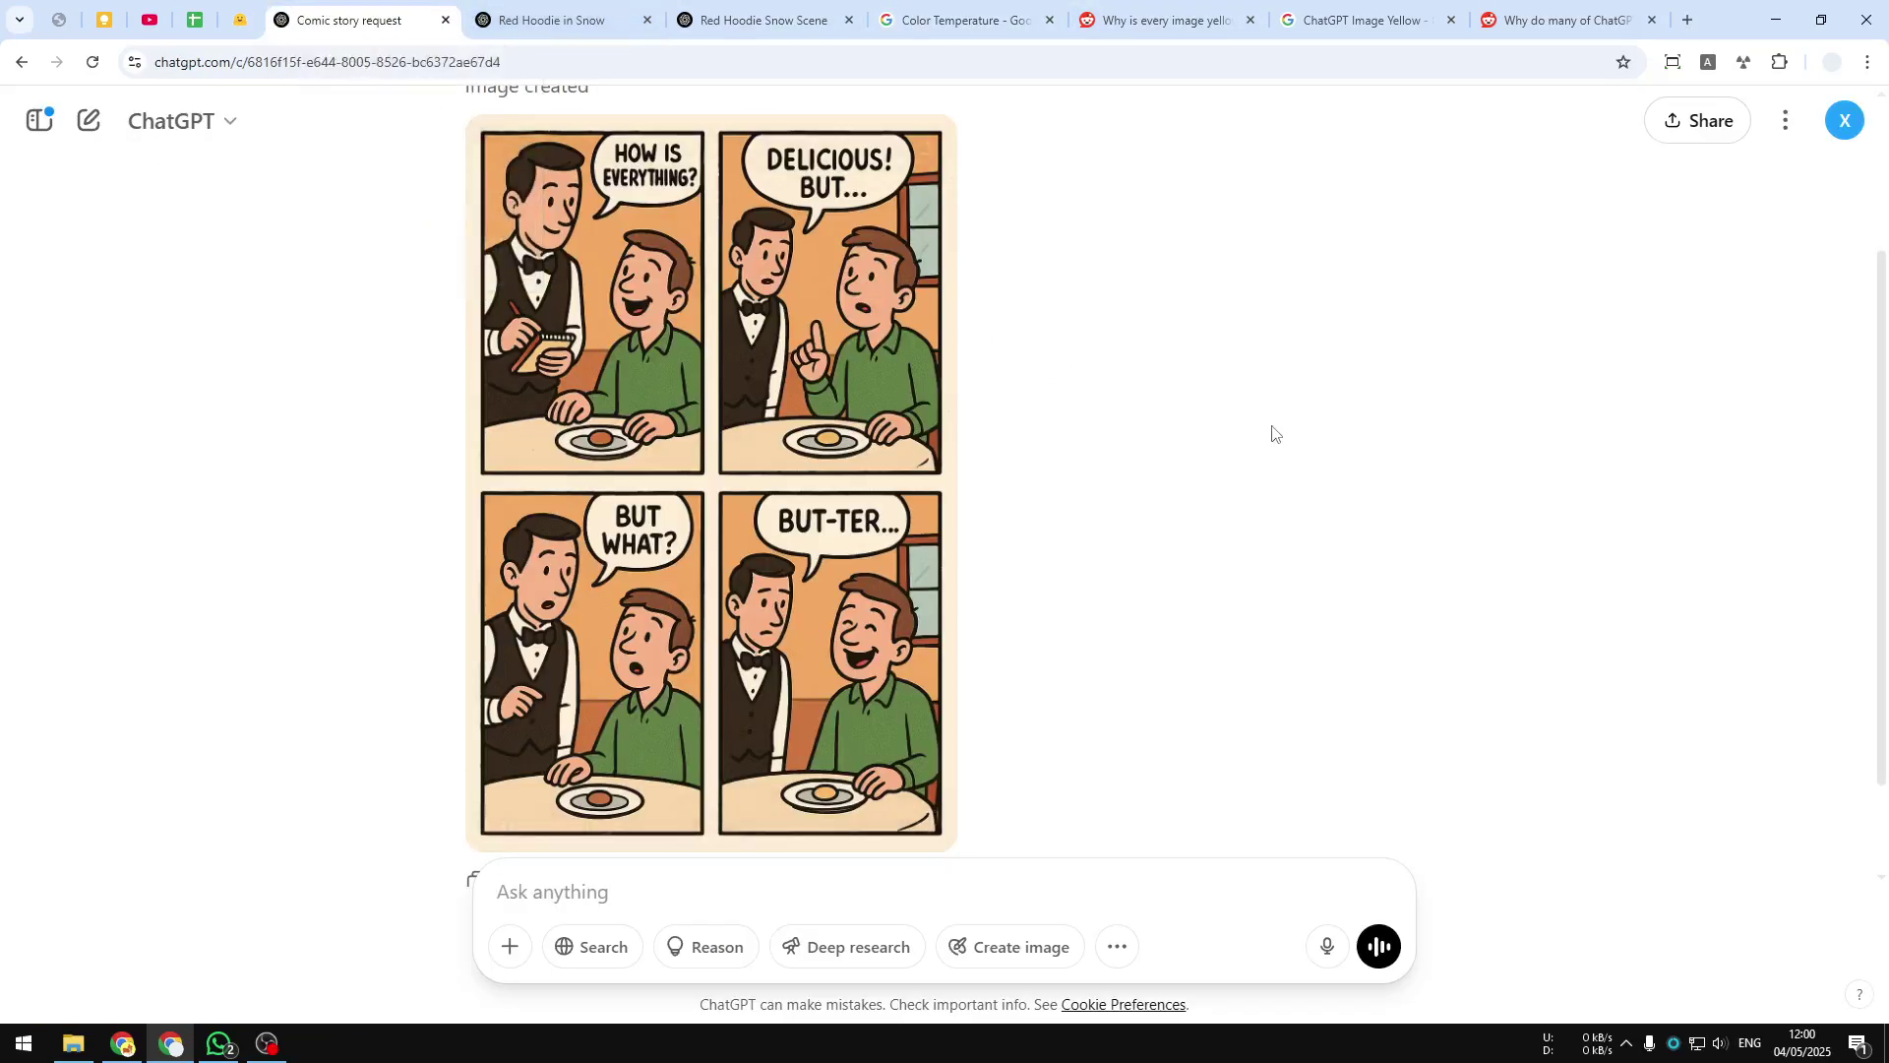